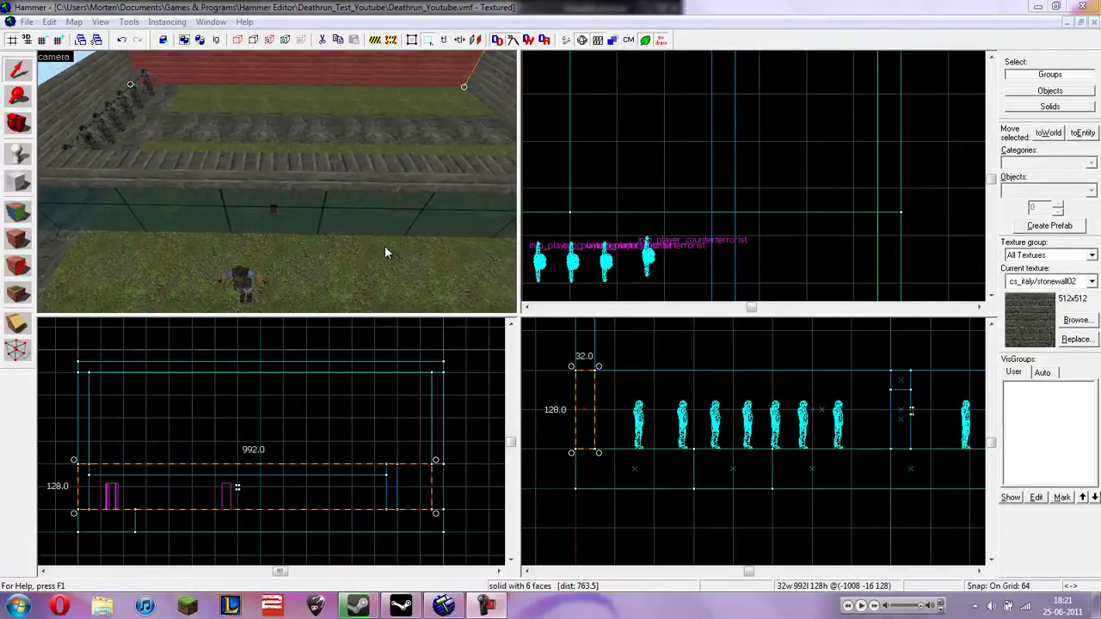
# - Select the stone path strip in the grass floor to locate the area for the trap
pyautogui.click(388, 255)
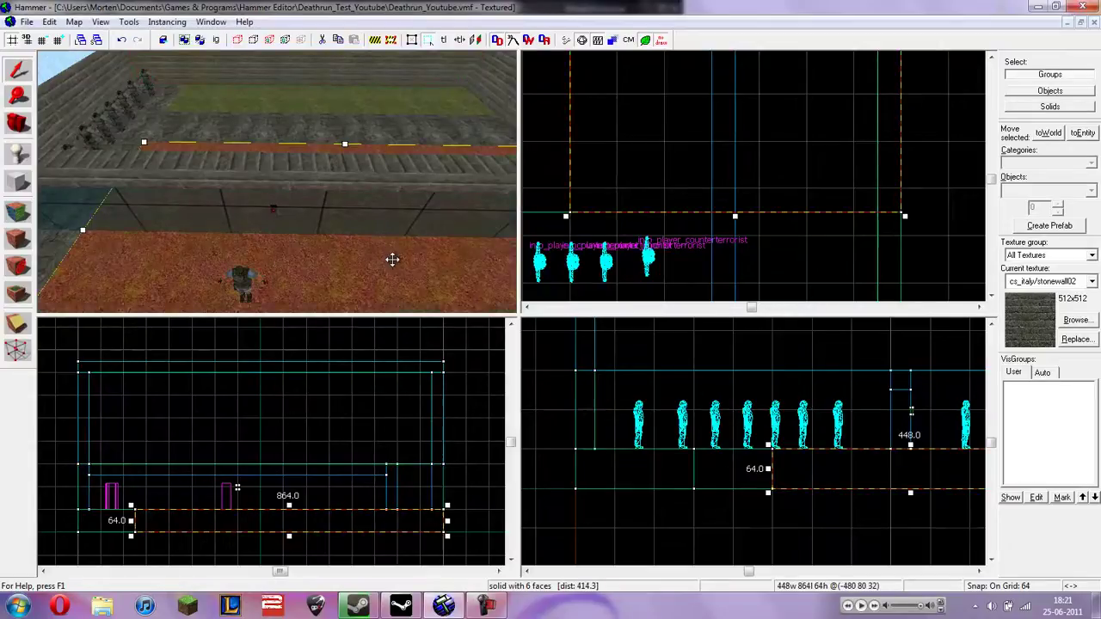
pyautogui.click(359, 130)
pyautogui.press('z')
pyautogui.press('w')
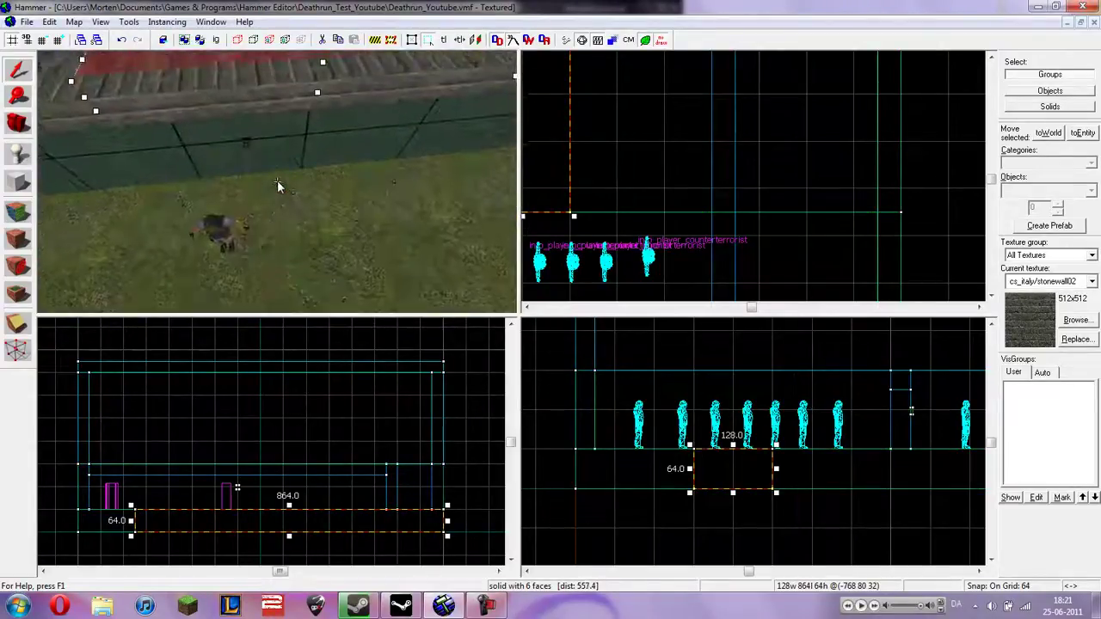
pyautogui.press('s')
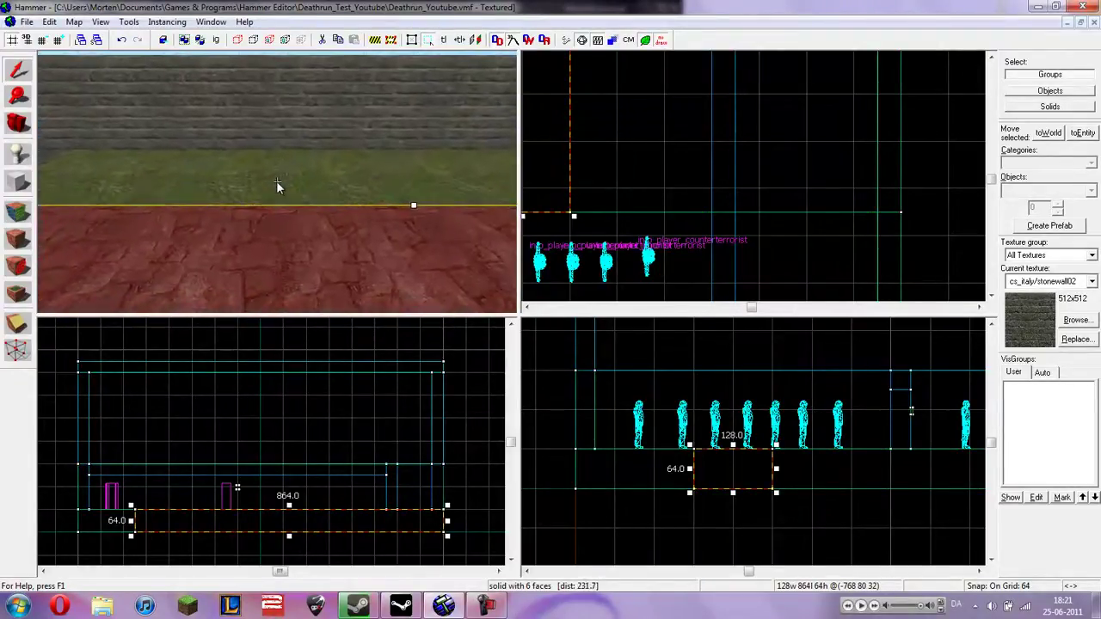
pyautogui.press('z')
# - Outline a new block about 192 × 192 × 192 units above the stone path, up against the sky ceiling
pyautogui.click(19, 181)
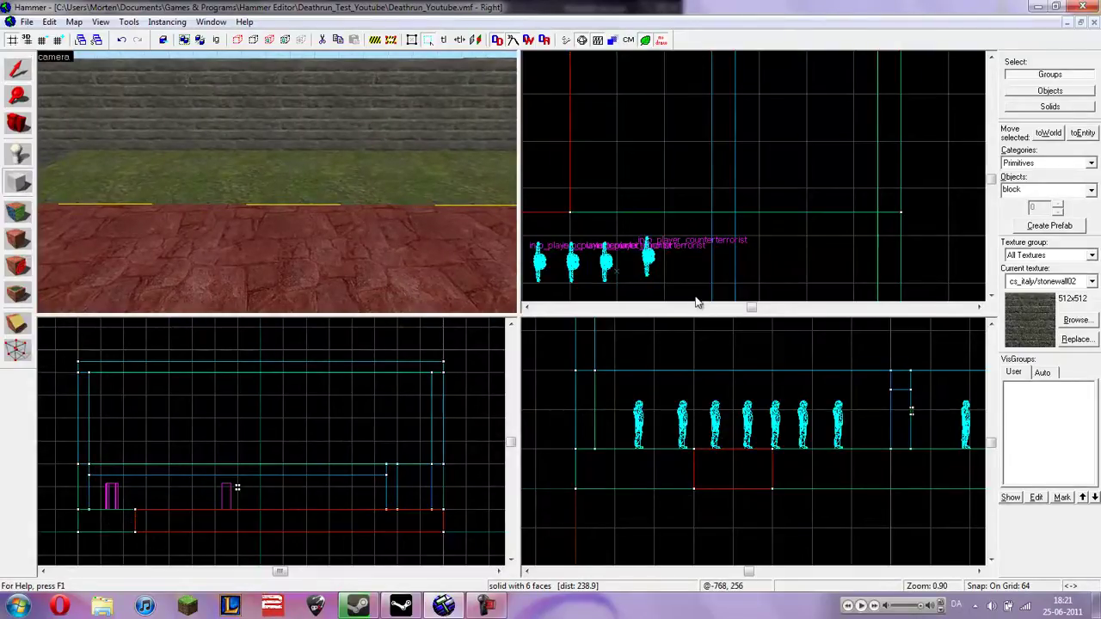
pyautogui.scroll(-2, 688, 161)
pyautogui.scroll(-1, 742, 135)
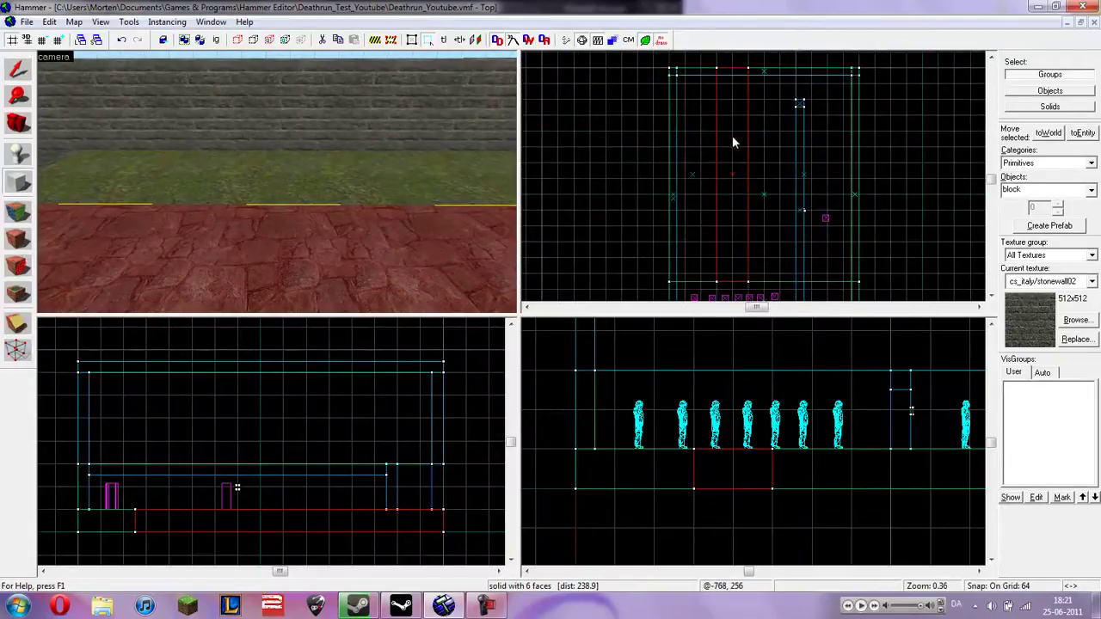
pyautogui.moveTo(708, 152); pyautogui.dragTo(745, 192)
pyautogui.moveTo(717, 469); pyautogui.dragTo(717, 399)
pyautogui.moveTo(712, 348); pyautogui.dragTo(712, 325)
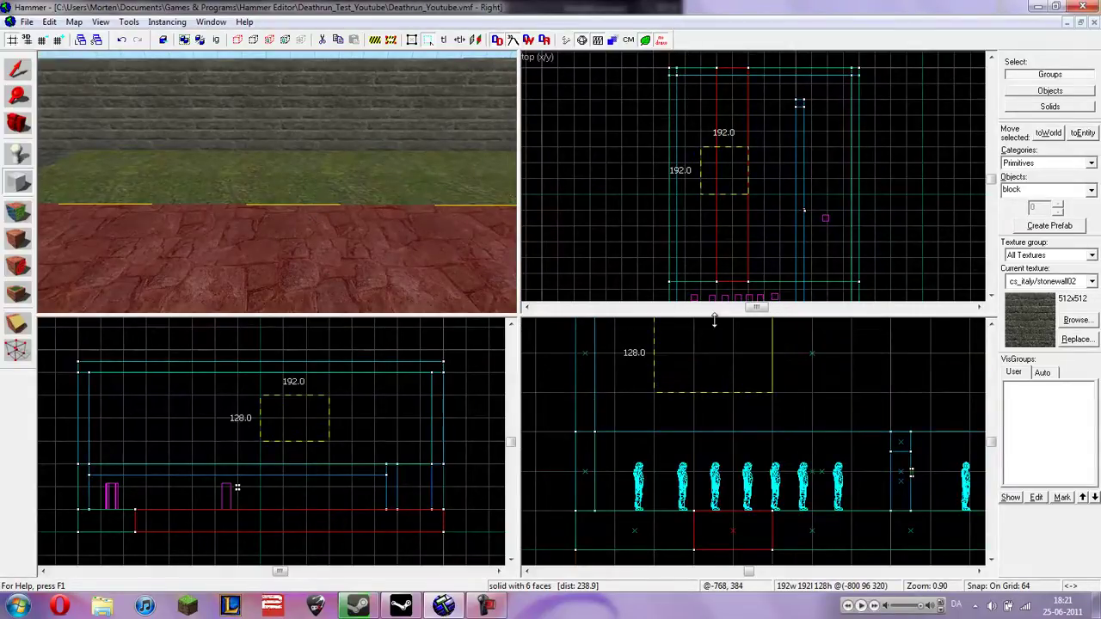
pyautogui.scroll(-2, 708, 364)
pyautogui.moveTo(712, 378); pyautogui.dragTo(753, 393)
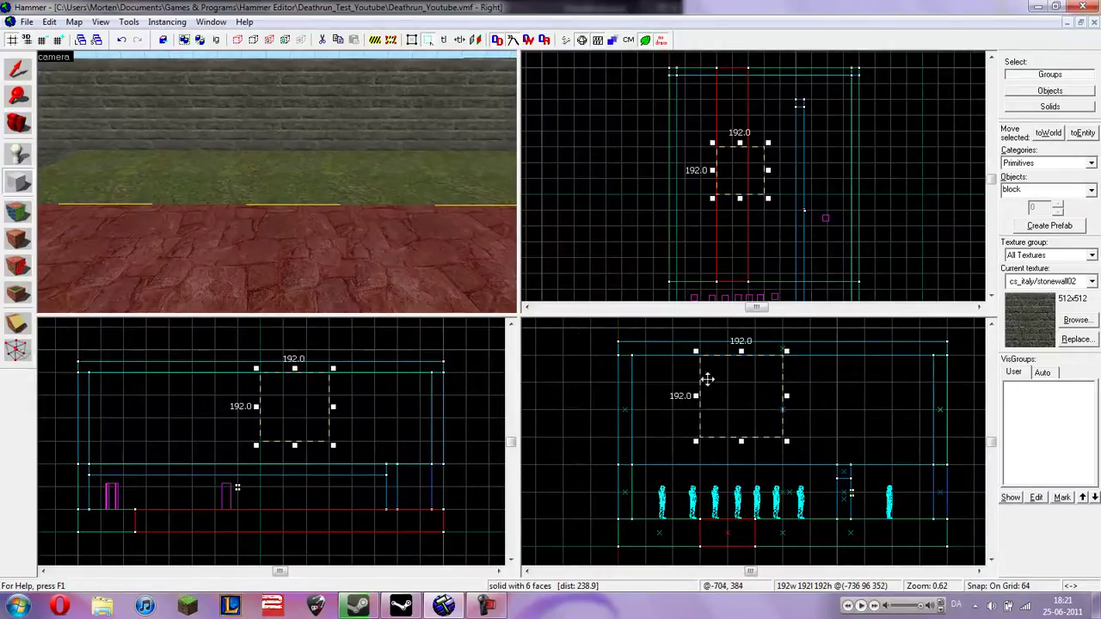
# - Reduce the grid to 32 and resize the block outline to 128 × 128 × 128 units, aligned with the path's width
pyautogui.press('z')
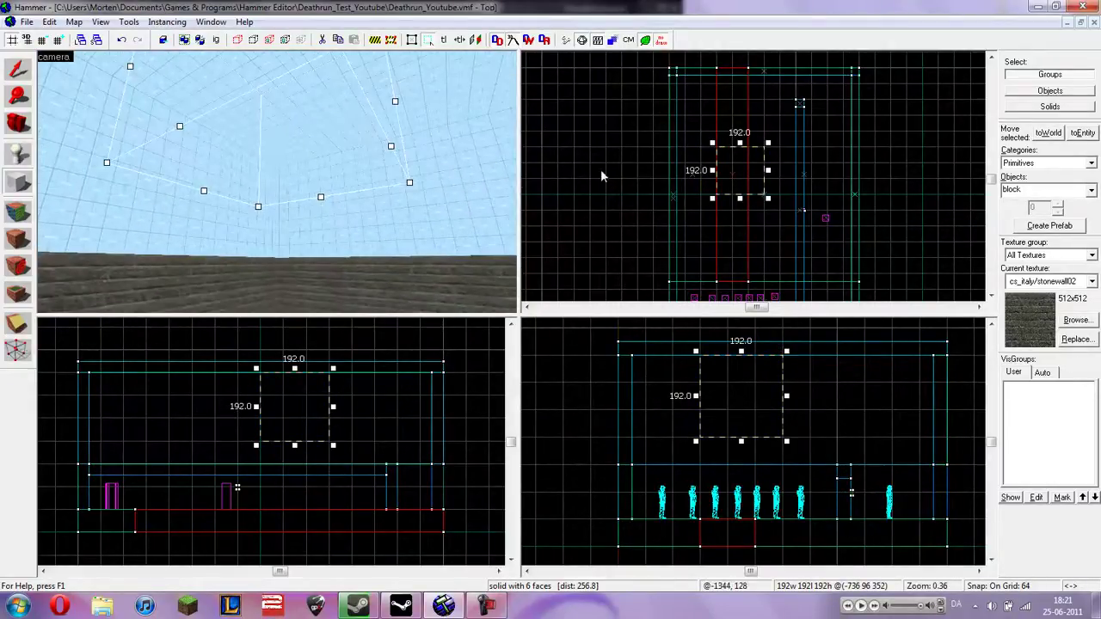
pyautogui.press('[')
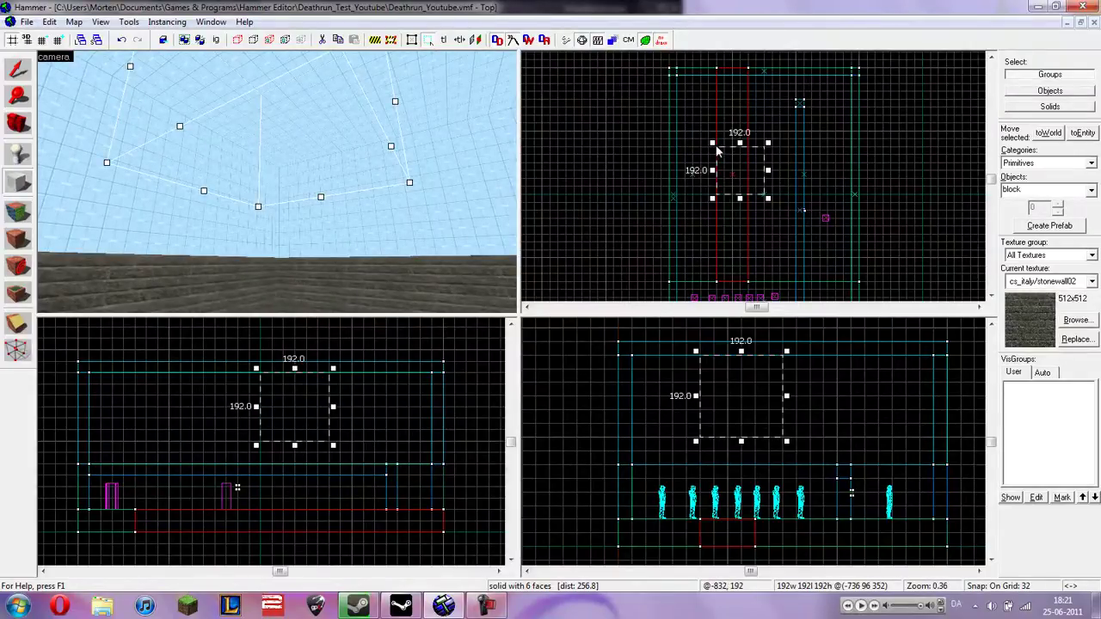
pyautogui.moveTo(713, 143); pyautogui.dragTo(728, 158)
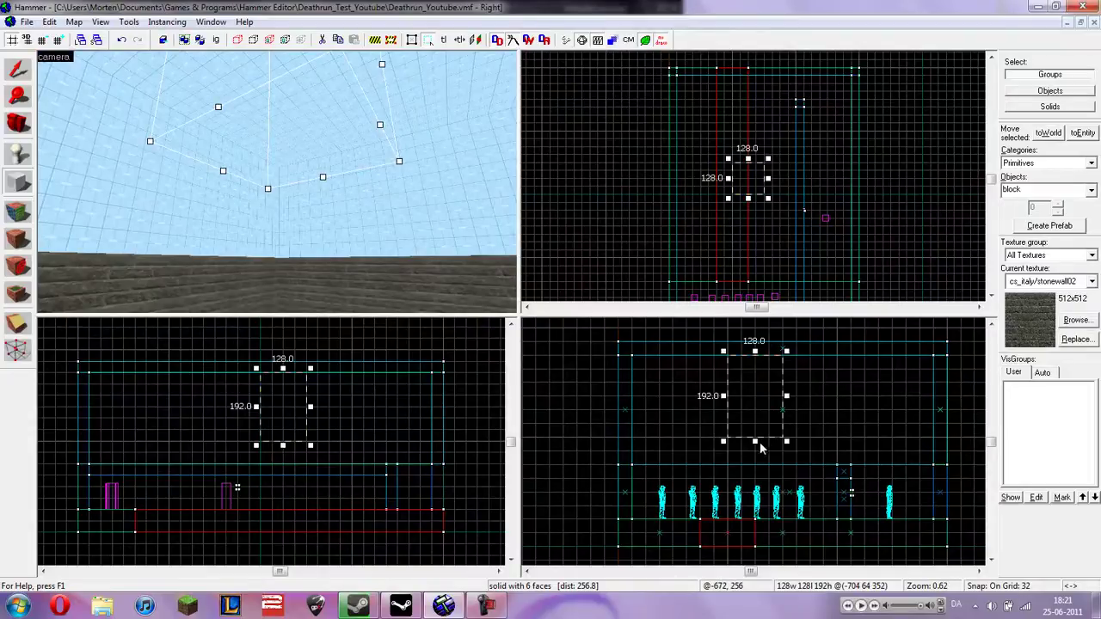
pyautogui.moveTo(760, 442); pyautogui.dragTo(722, 381)
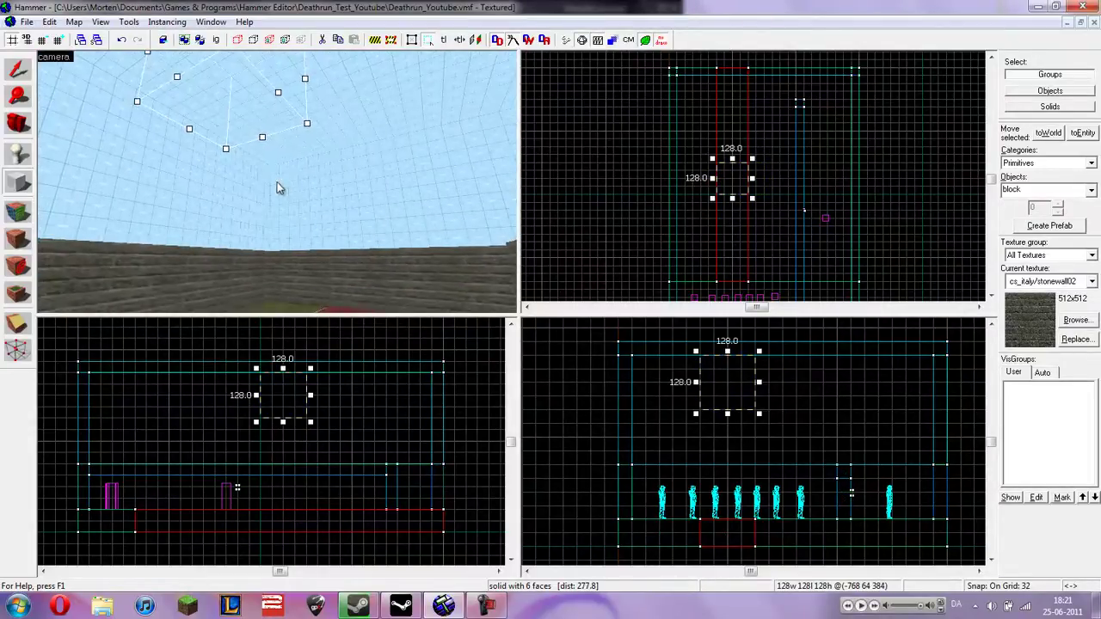
# - Pick the metal/metalfloor001a texture from the textures filtered by "metal" and create the block with it
pyautogui.click(1075, 320)
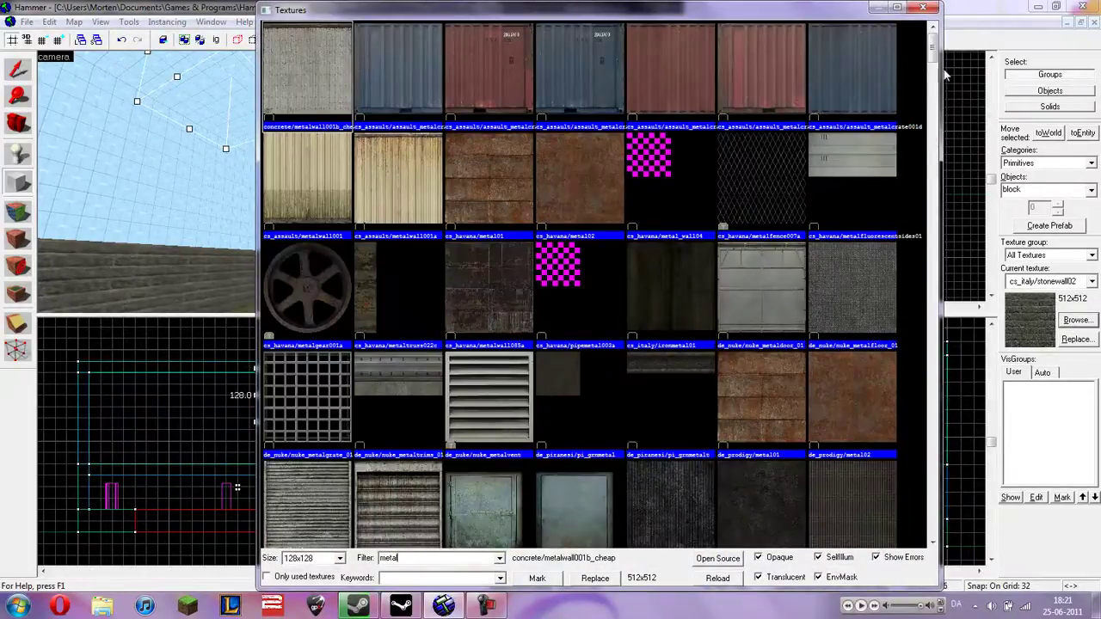
pyautogui.moveTo(933, 43); pyautogui.dragTo(911, 186)
pyautogui.doubleClick(311, 260)
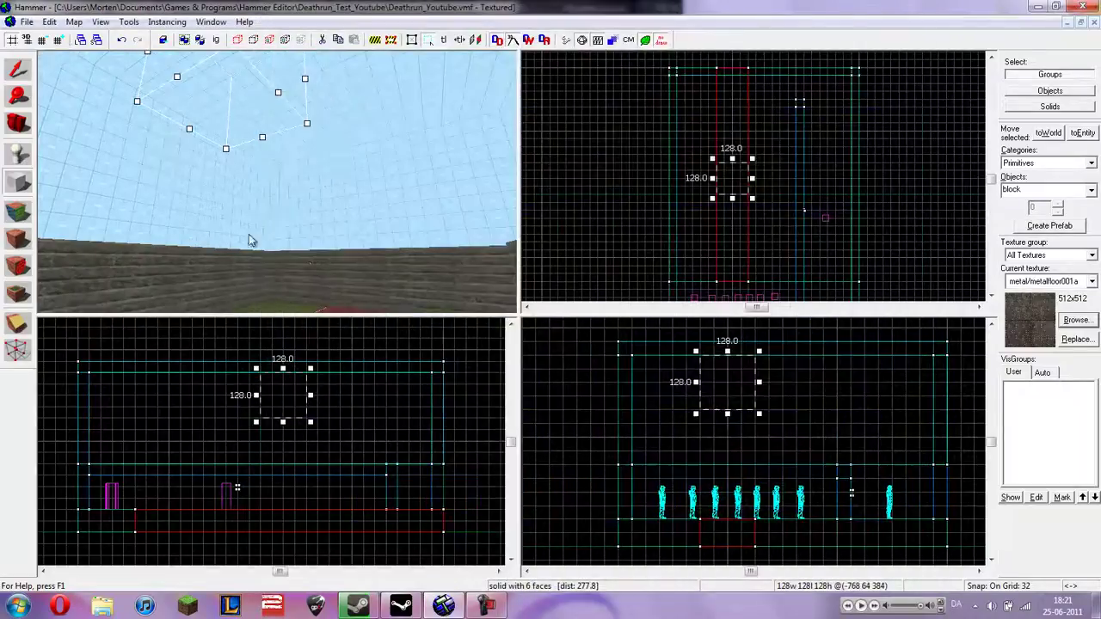
pyautogui.press('Return')
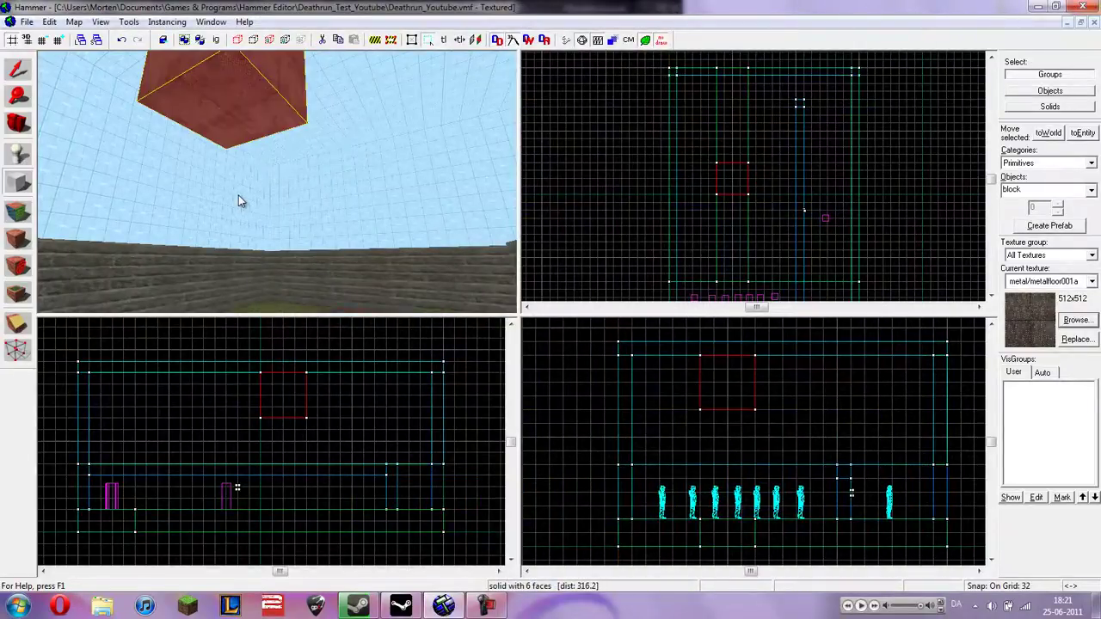
pyautogui.click(18, 213)
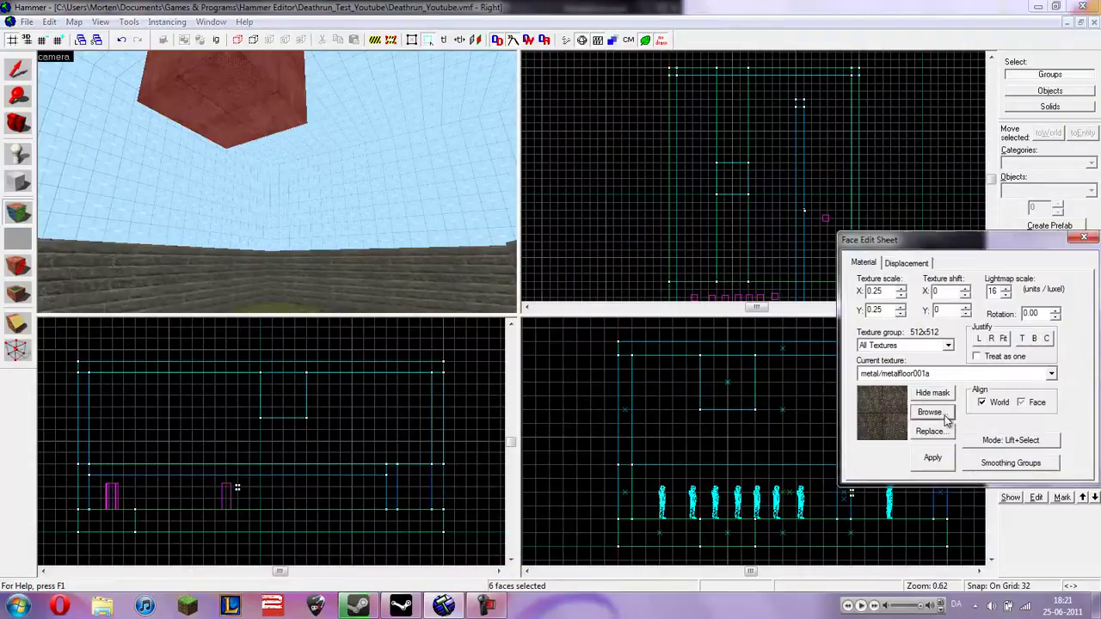
pyautogui.click(931, 412)
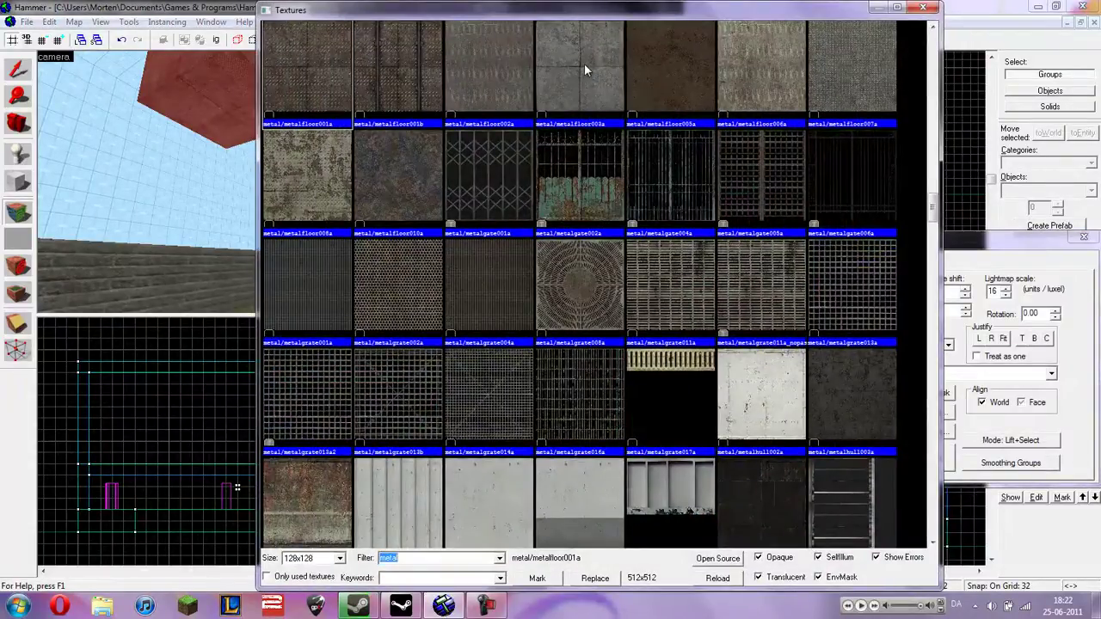
pyautogui.click(859, 392)
pyautogui.doubleClick(870, 397)
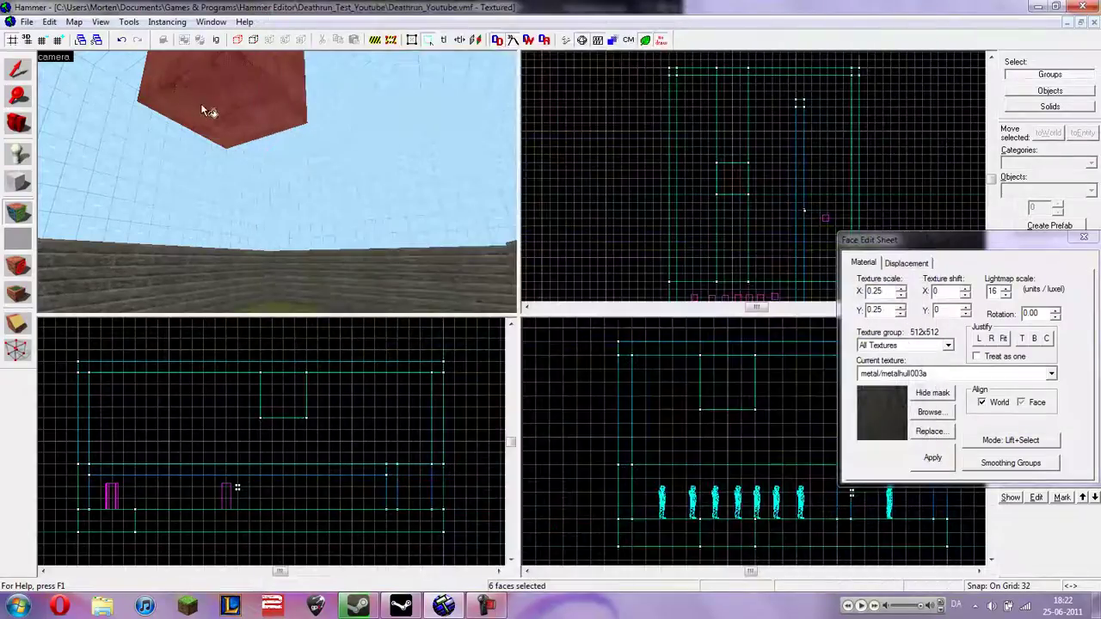
pyautogui.press('z')
pyautogui.press('w')
pyautogui.press('w')
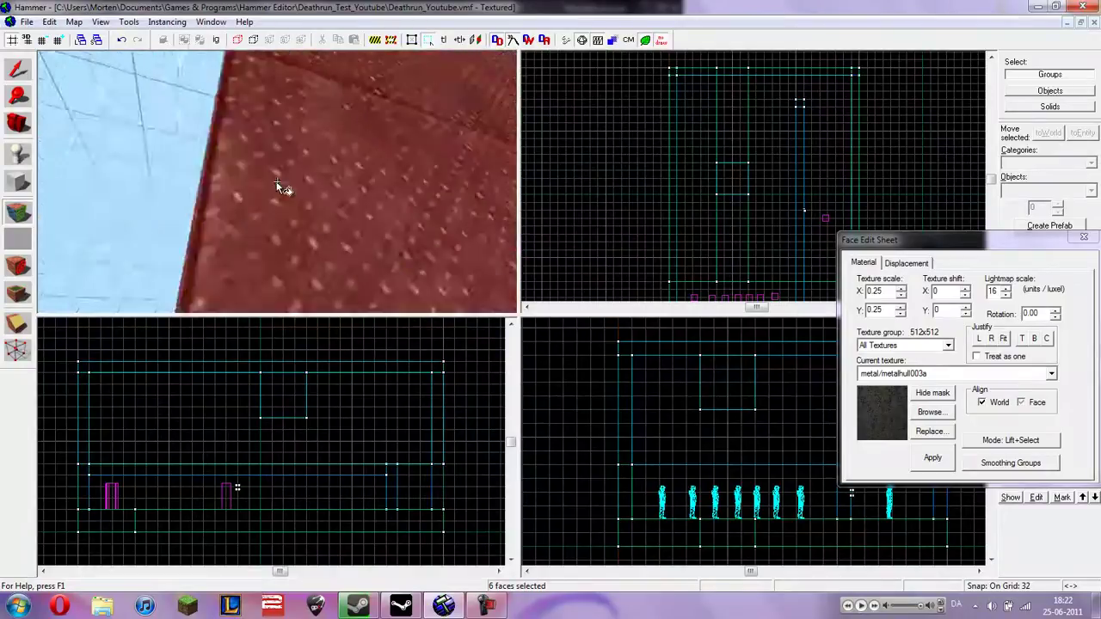
pyautogui.press('s')
pyautogui.press('z')
pyautogui.click(1083, 237)
# - Select the metal block hanging below the sky and tie it to a brush entity
pyautogui.press('z')
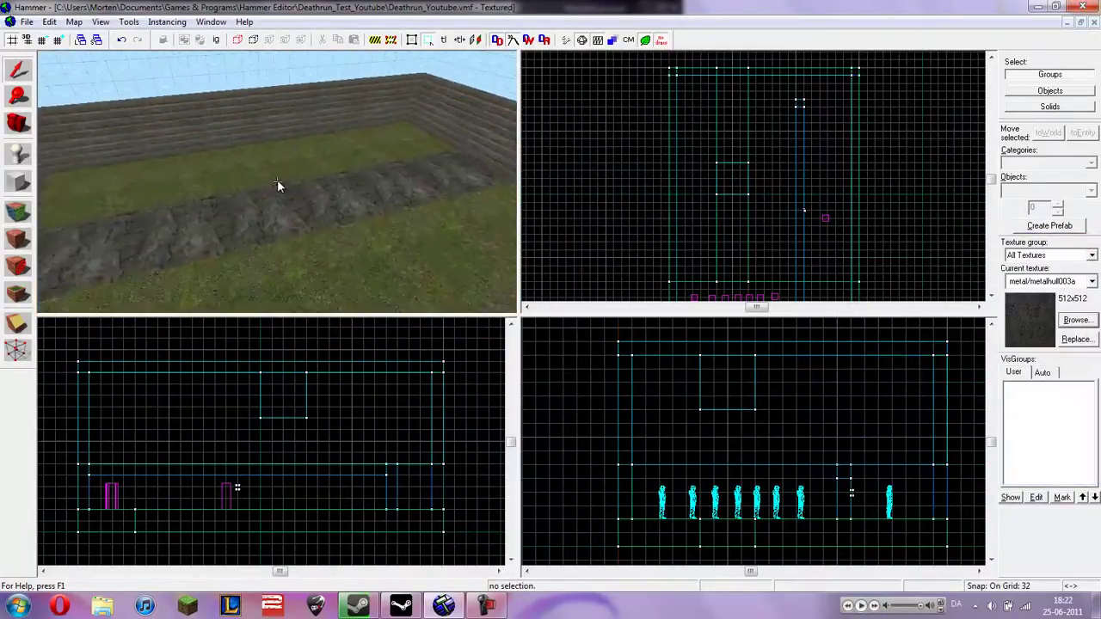
pyautogui.press('w')
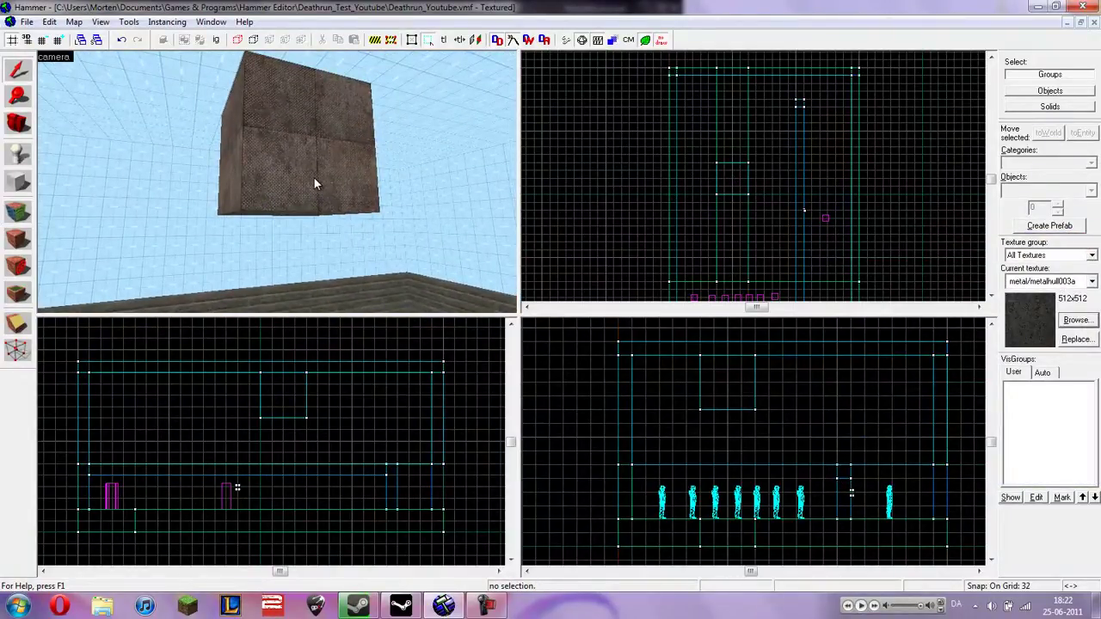
pyautogui.click(313, 177)
pyautogui.hotkey('alt', 'Return')
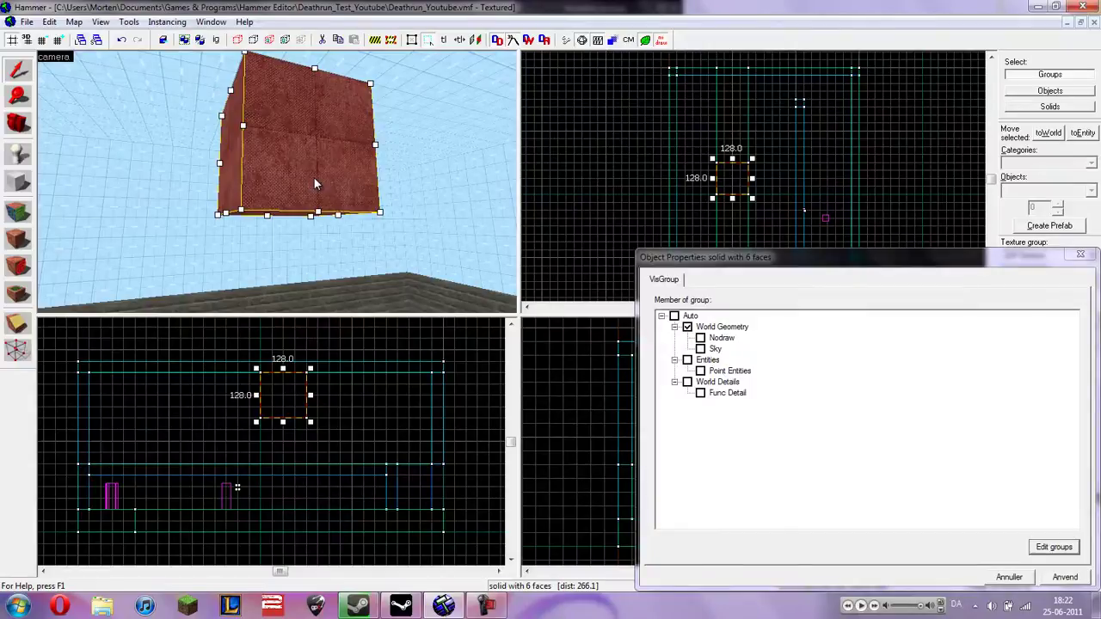
pyautogui.click(1081, 256)
pyautogui.hotkey('ctrl', 't')
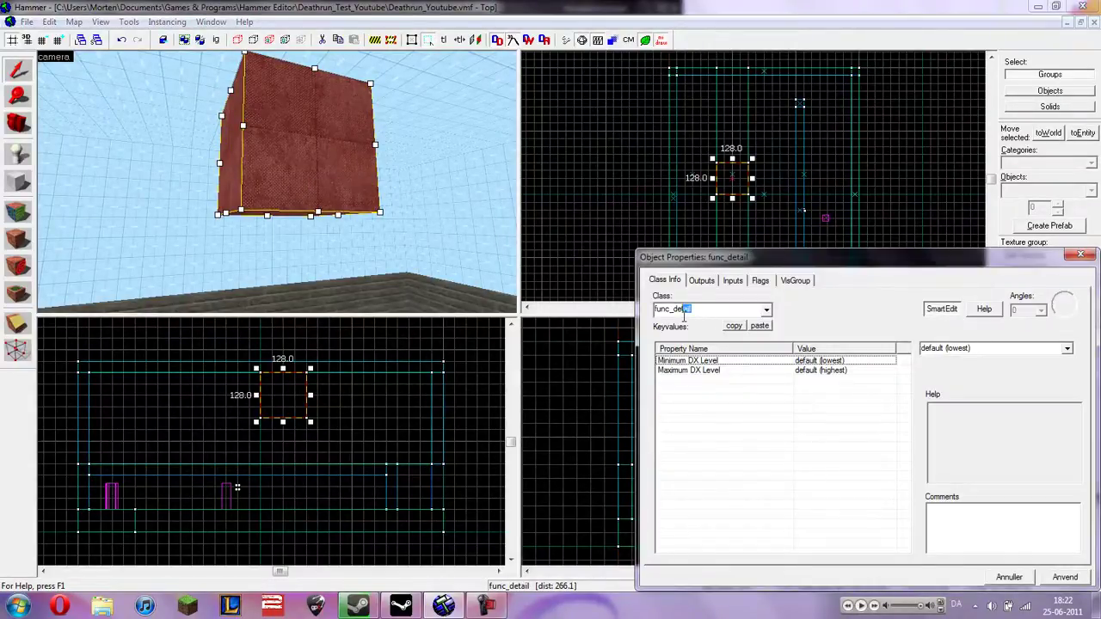
# - Change the block's entity class to func_physbox and apply it
pyautogui.moveTo(684, 317)
pyautogui.mouseDown()
pyautogui.moveTo(674, 320)
pyautogui.moveTo(677, 309)
pyautogui.mouseUp()
pyautogui.write('phy')
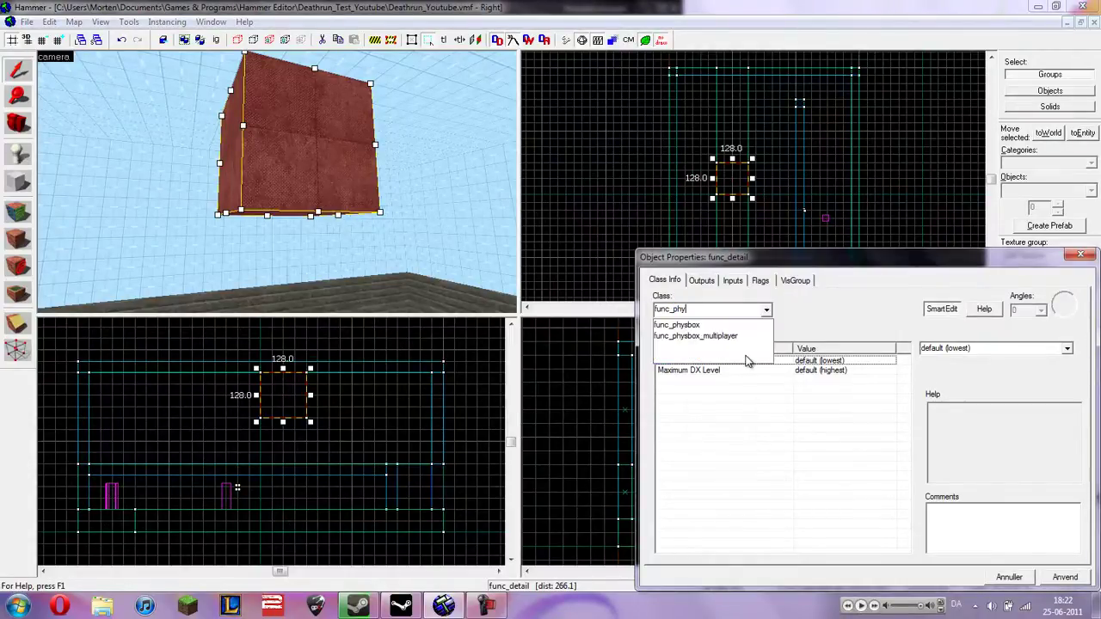
pyautogui.write('s')
pyautogui.click(745, 327)
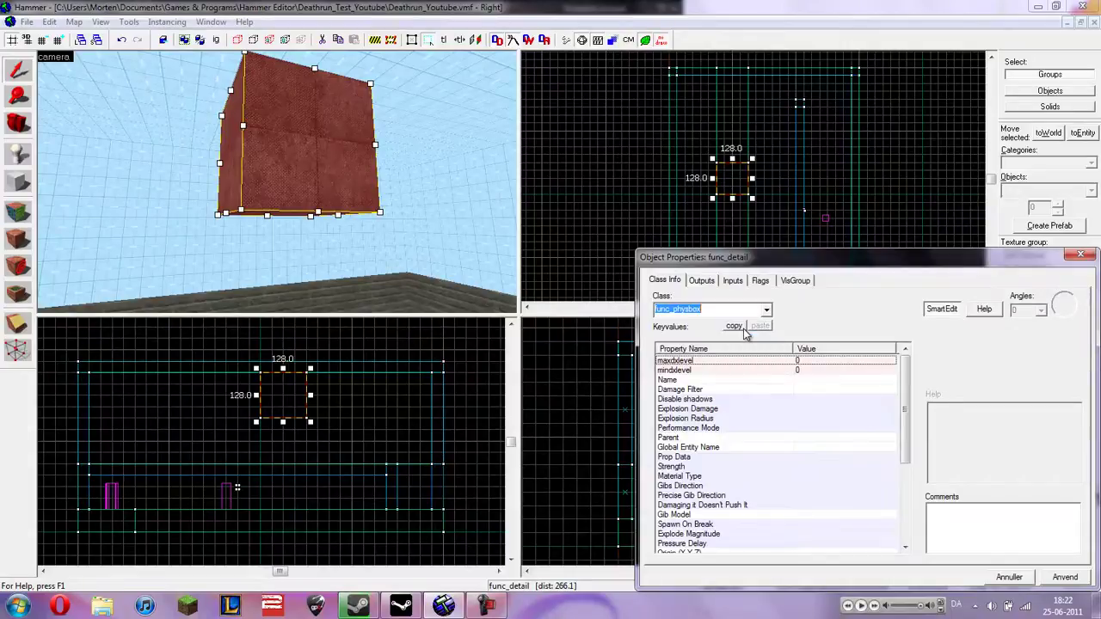
pyautogui.click(1067, 578)
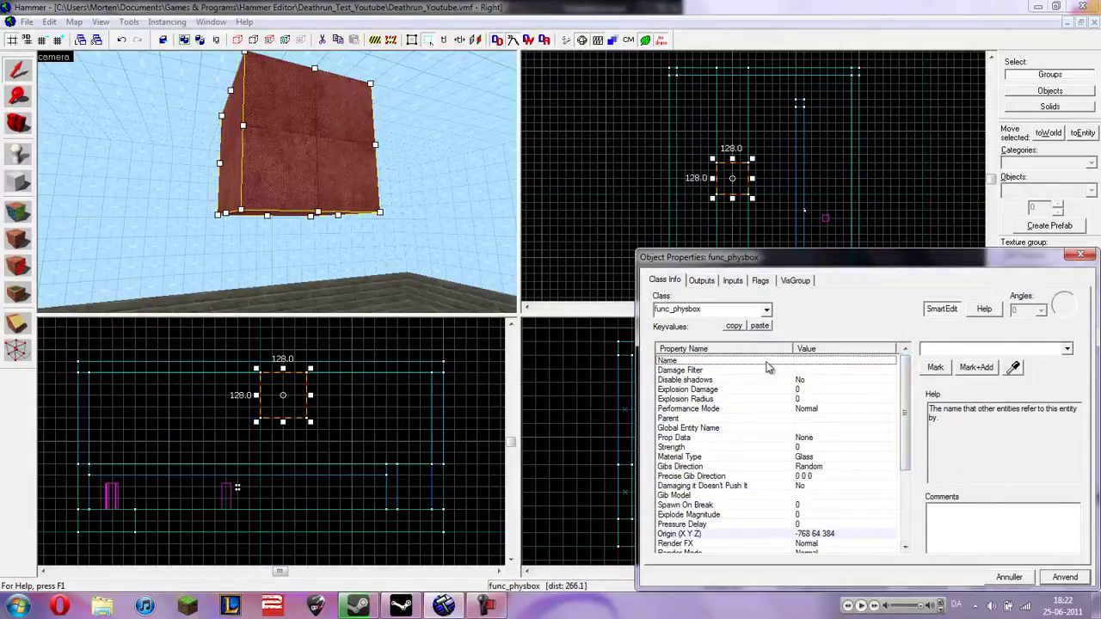
# - Name the physbox entity Trap1_Physbox and apply the name
pyautogui.click(944, 350)
pyautogui.write('Trap1_Physbox')
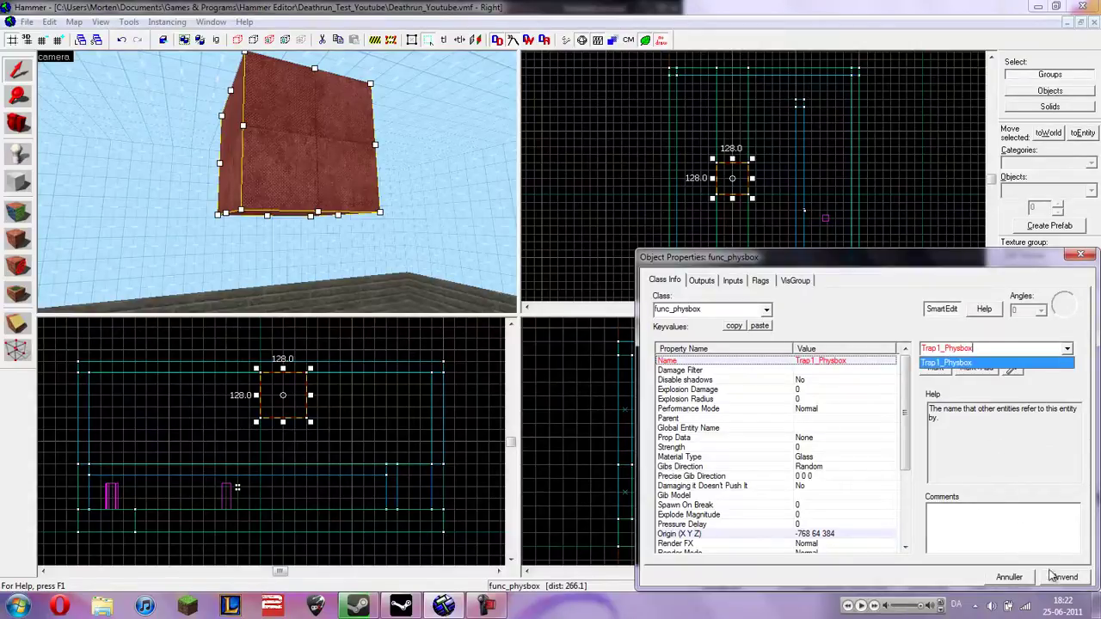
pyautogui.click(1055, 577)
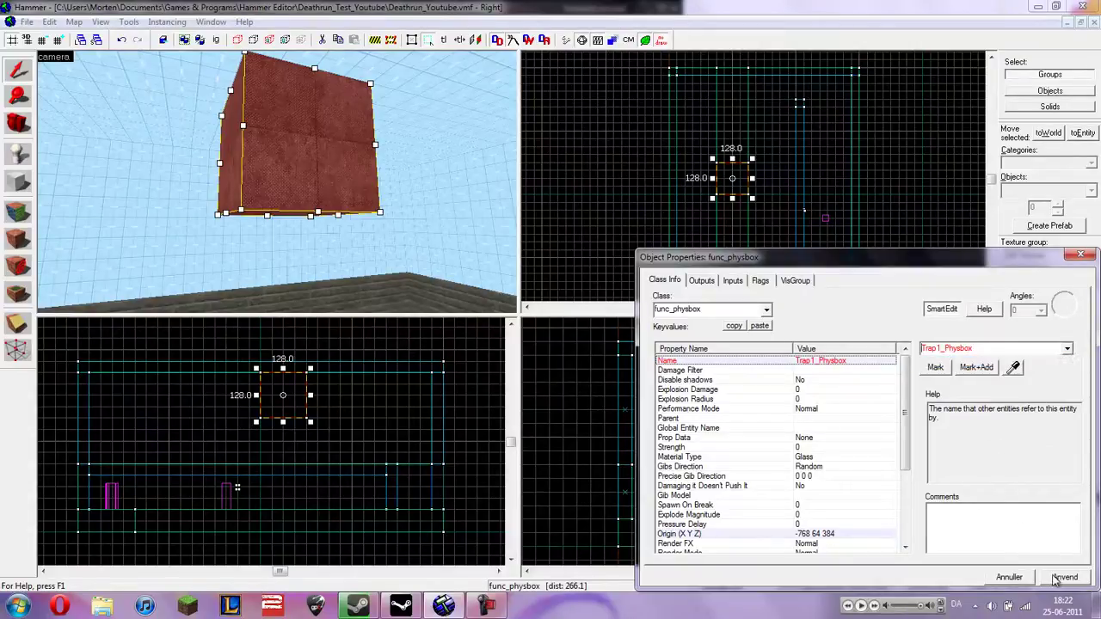
pyautogui.click(1058, 577)
# - Set the physbox's Material Type to Metal and look through its remaining properties
pyautogui.moveTo(909, 406); pyautogui.dragTo(912, 471)
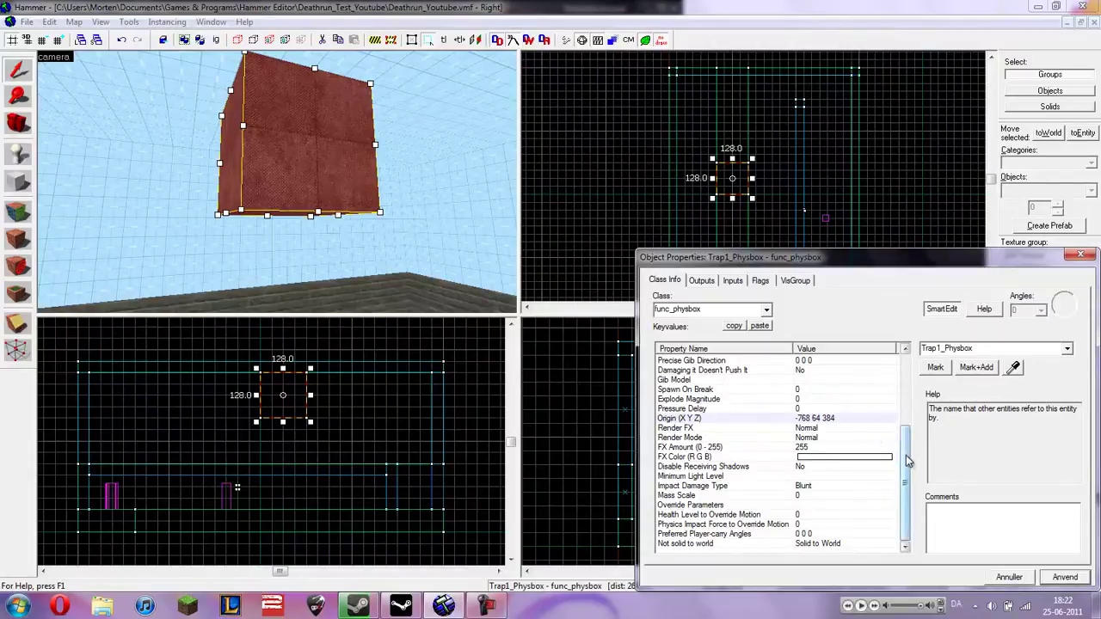
pyautogui.scroll(2, 895, 437)
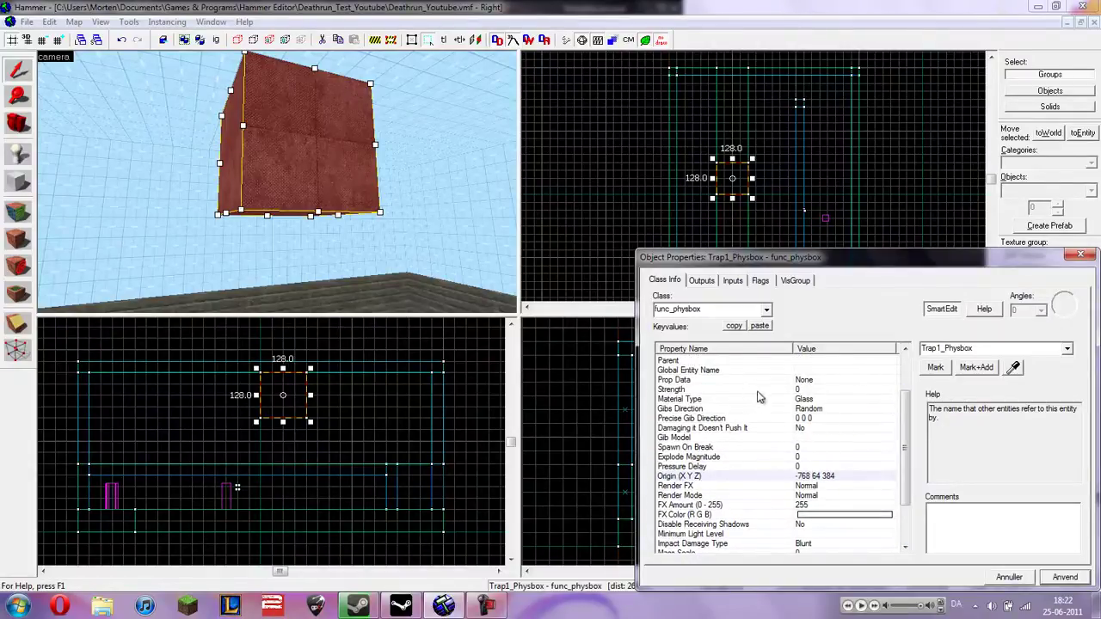
pyautogui.click(770, 390)
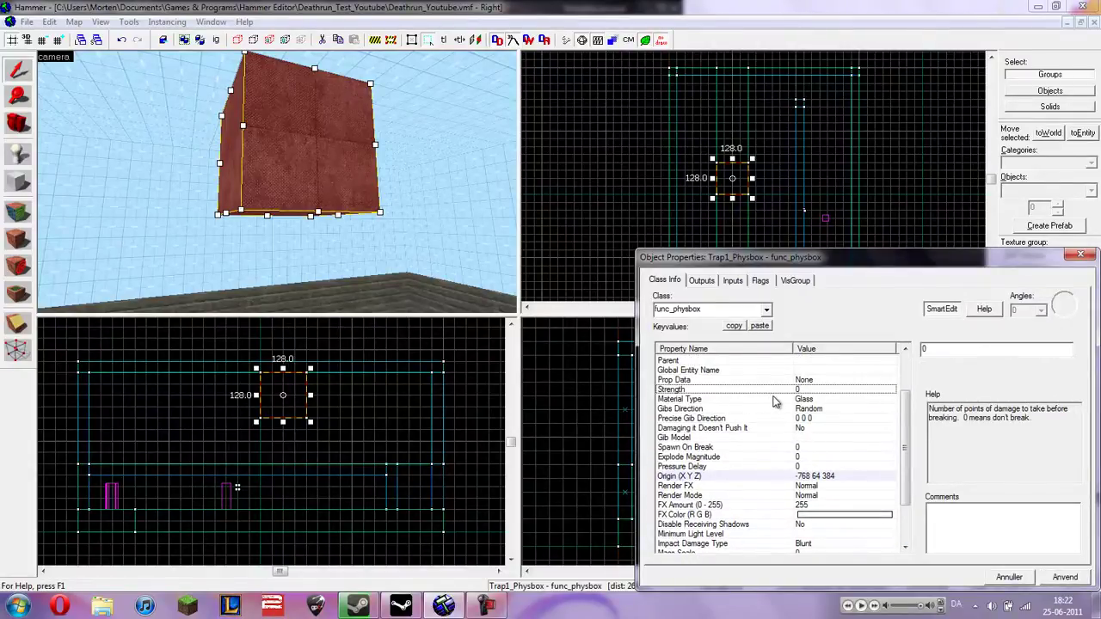
pyautogui.click(775, 400)
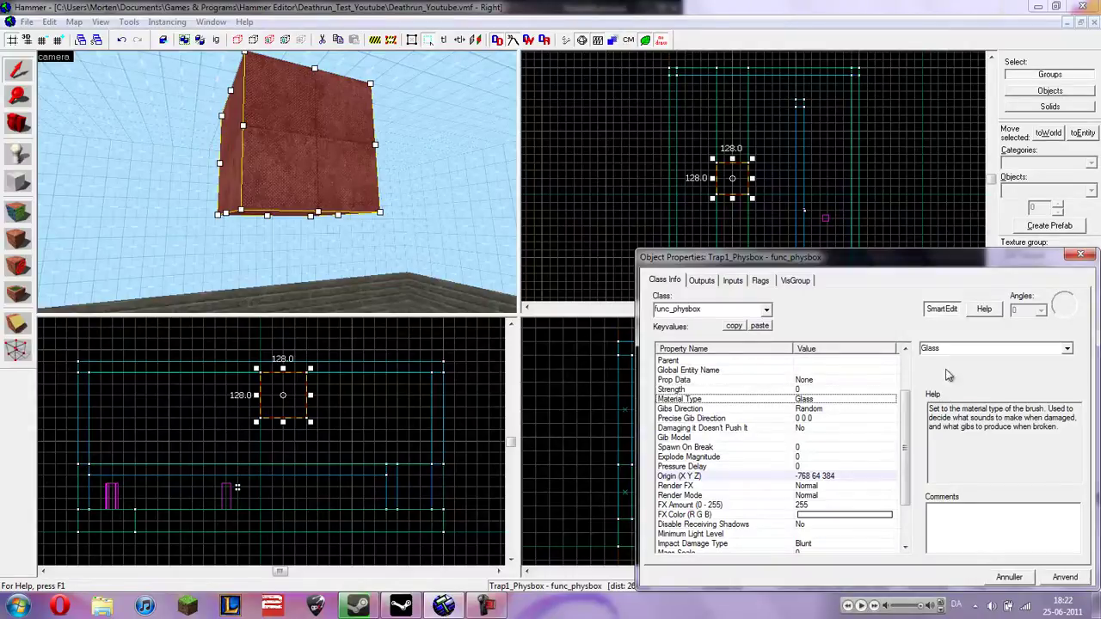
pyautogui.click(1068, 350)
pyautogui.click(1045, 381)
pyautogui.moveTo(910, 422); pyautogui.dragTo(908, 459)
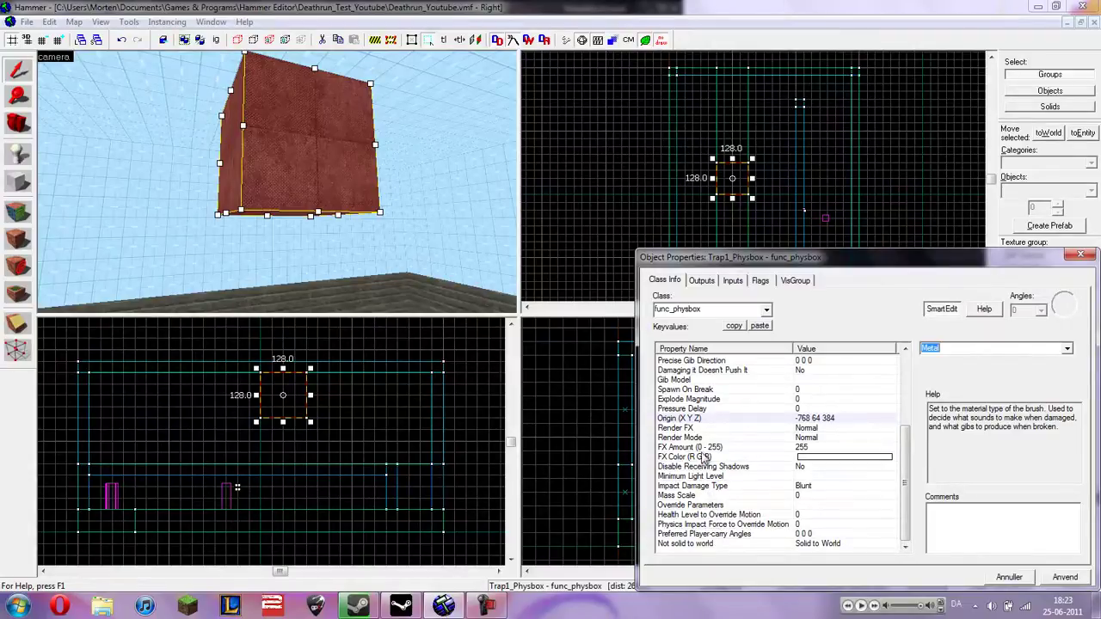
pyautogui.moveTo(906, 460); pyautogui.dragTo(886, 376)
# - Enable the physbox's Motion Disabled flag and turn off Generate output on +USE
pyautogui.click(762, 282)
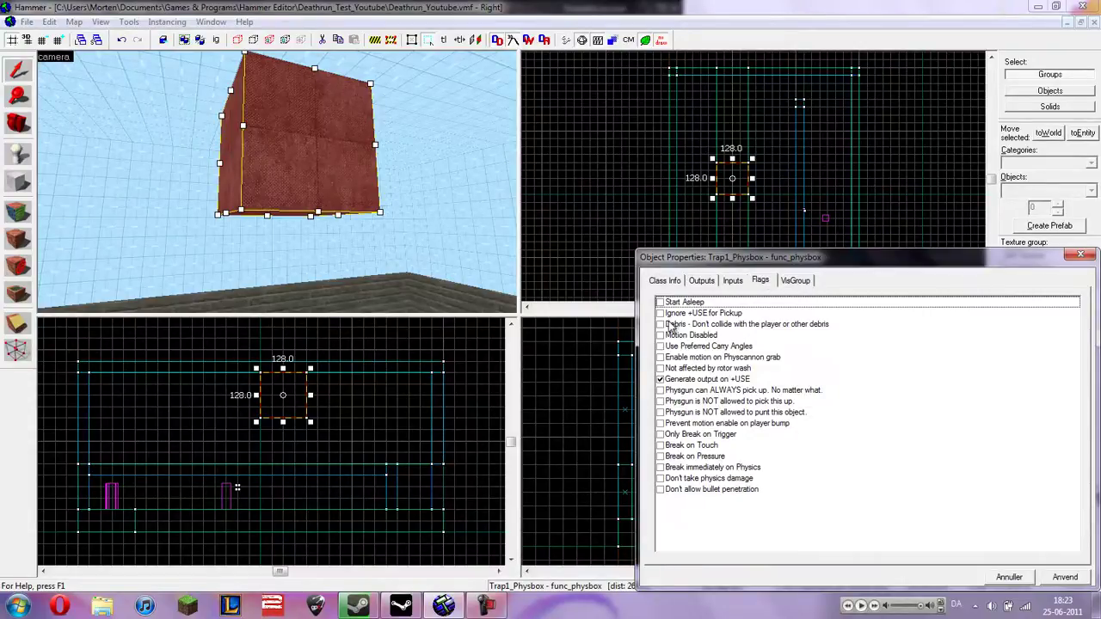
pyautogui.click(674, 336)
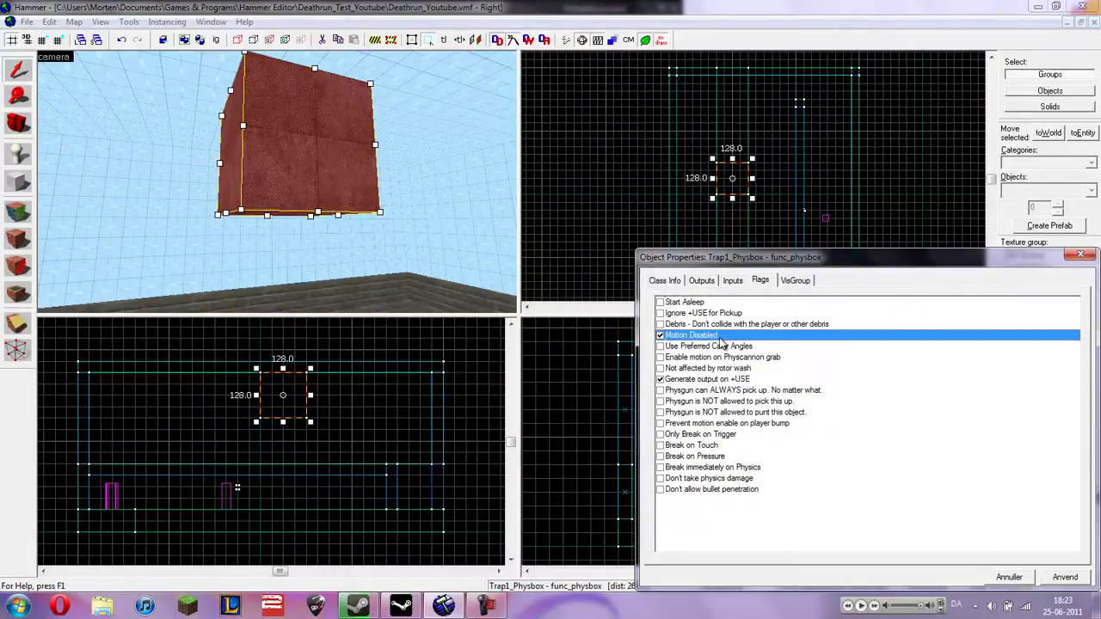
pyautogui.click(661, 380)
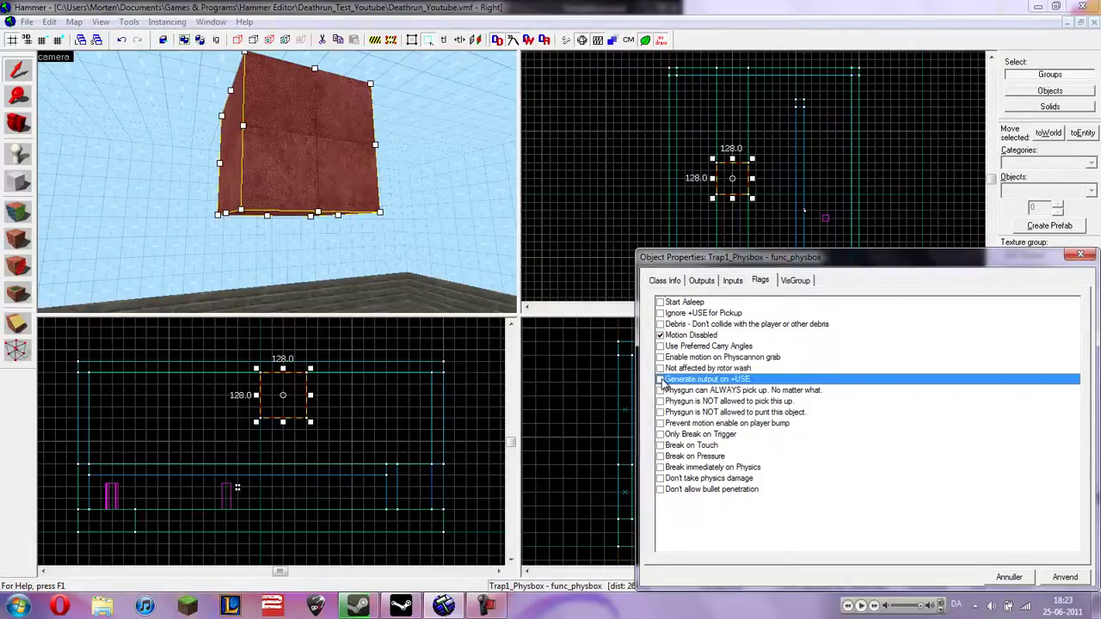
# - Enable the physbox's Don't take physics damage and Don't allow bullet penetration flags, apply them and close its properties
pyautogui.click(660, 489)
pyautogui.click(661, 478)
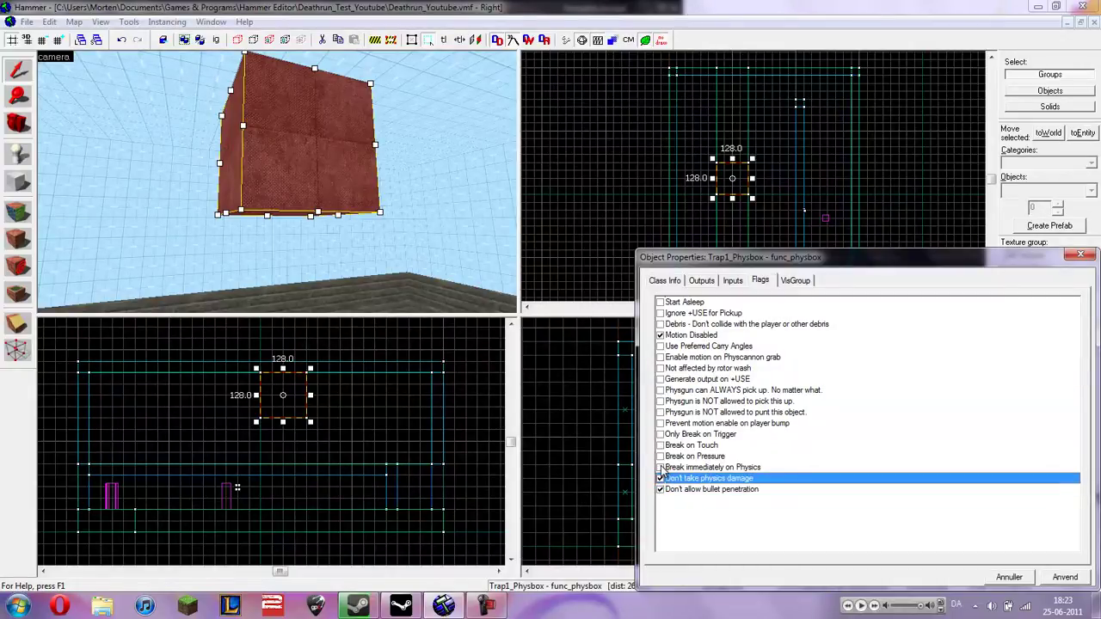
pyautogui.click(1065, 577)
pyautogui.click(1012, 575)
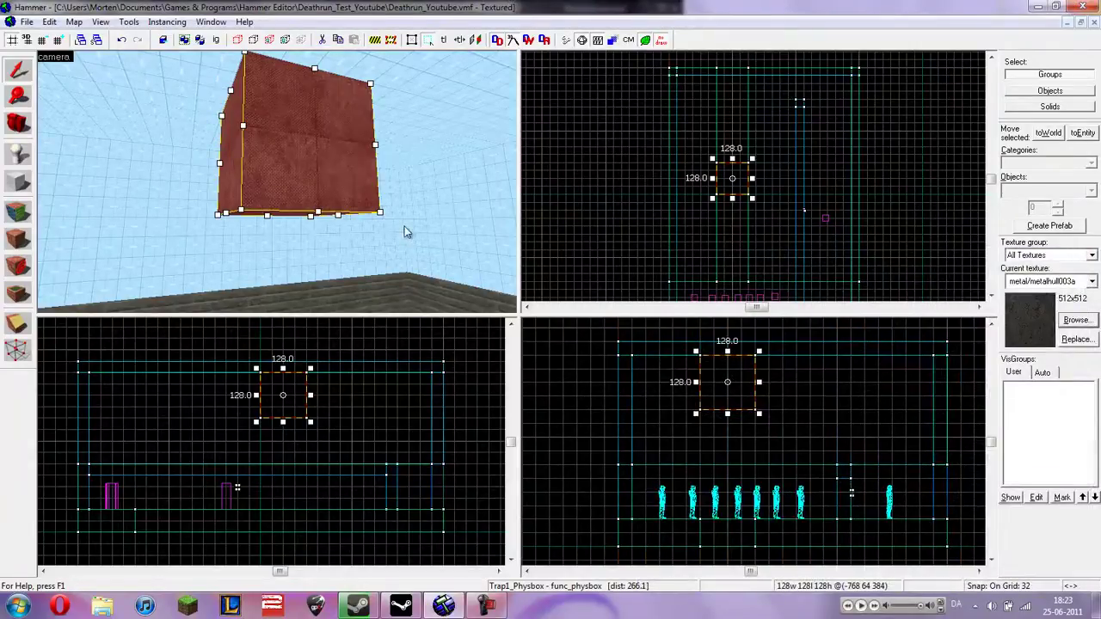
# - Tie the small button block with the red light on the glass wall to a new entity, separate from its existing func_detail
pyautogui.press('z')
pyautogui.press('w')
pyautogui.press('s')
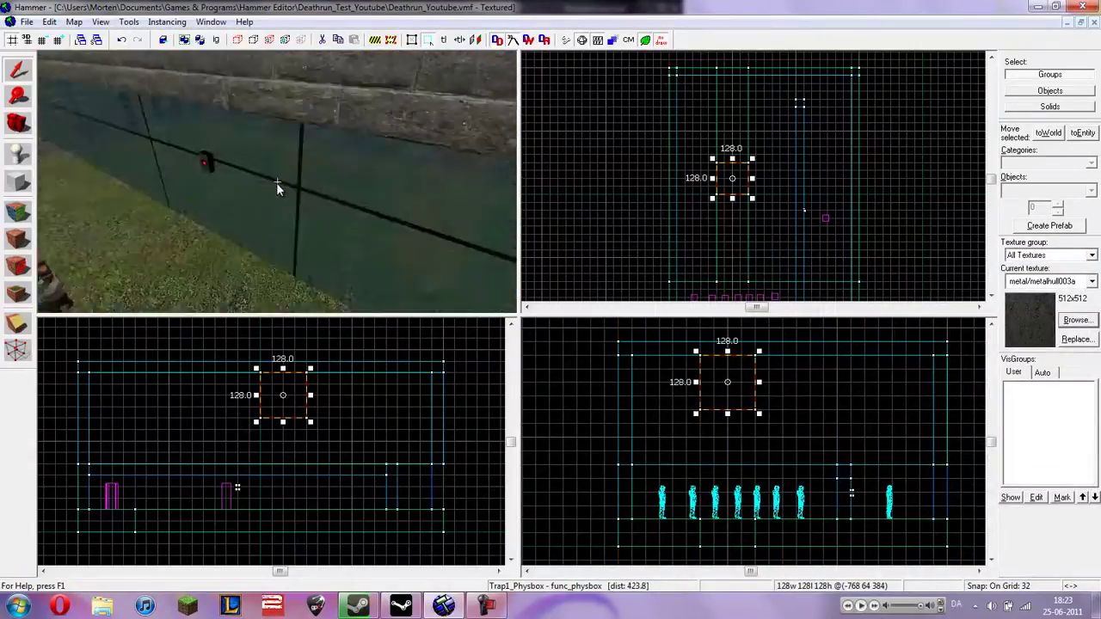
pyautogui.press('w')
pyautogui.press('a')
pyautogui.press('z')
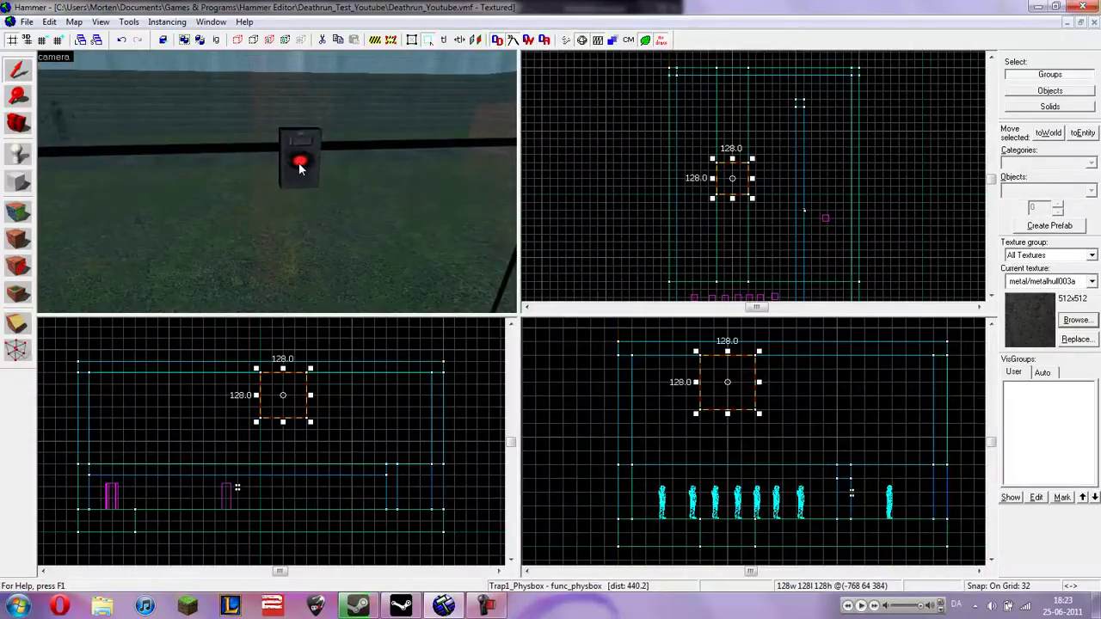
pyautogui.click(299, 166)
pyautogui.hotkey('ctrl', 't')
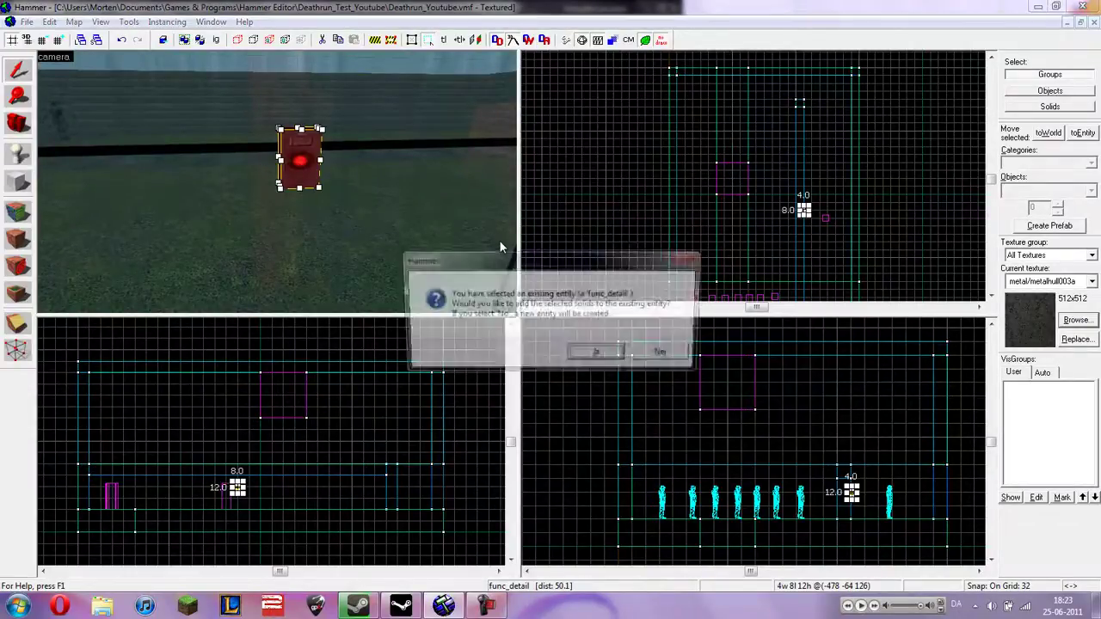
pyautogui.click(667, 354)
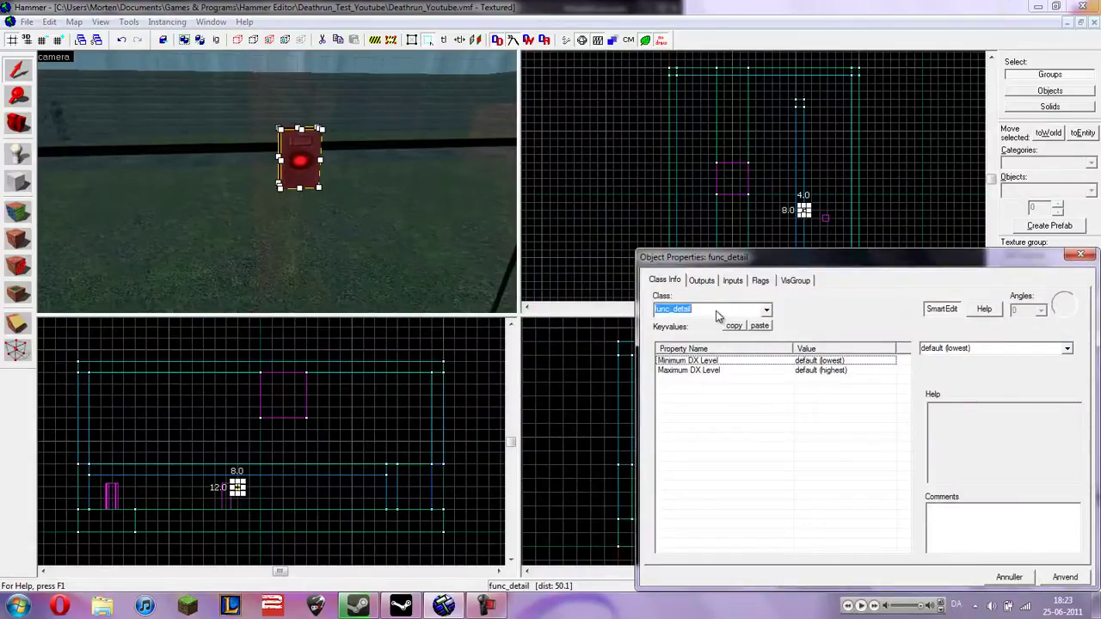
# - Change the button block's entity class to func_button and apply it
pyautogui.write('func_')
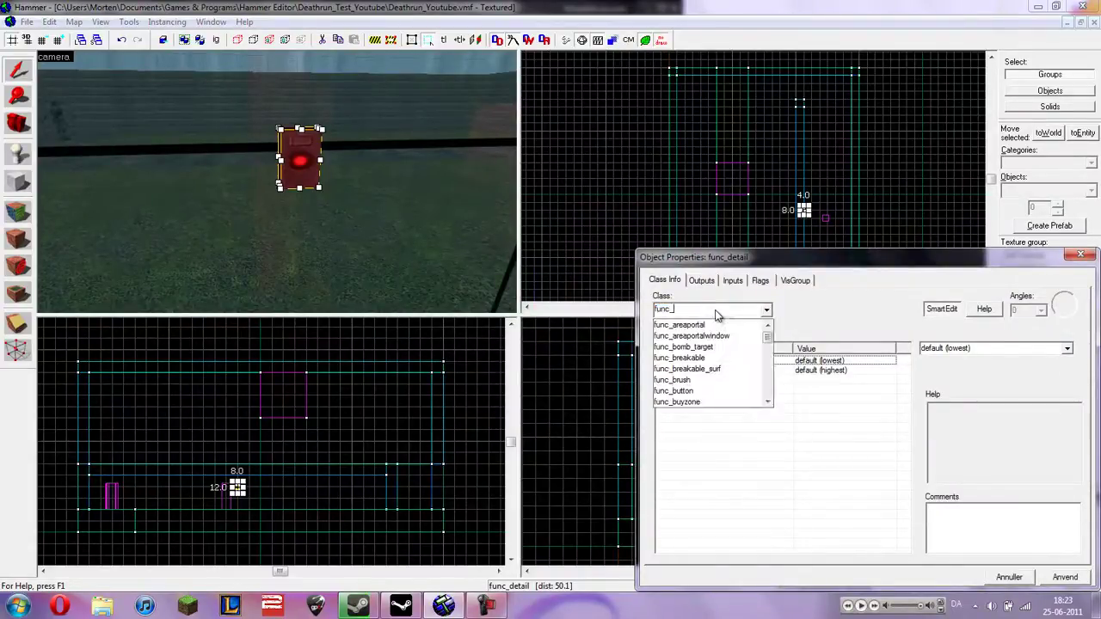
pyautogui.write('button')
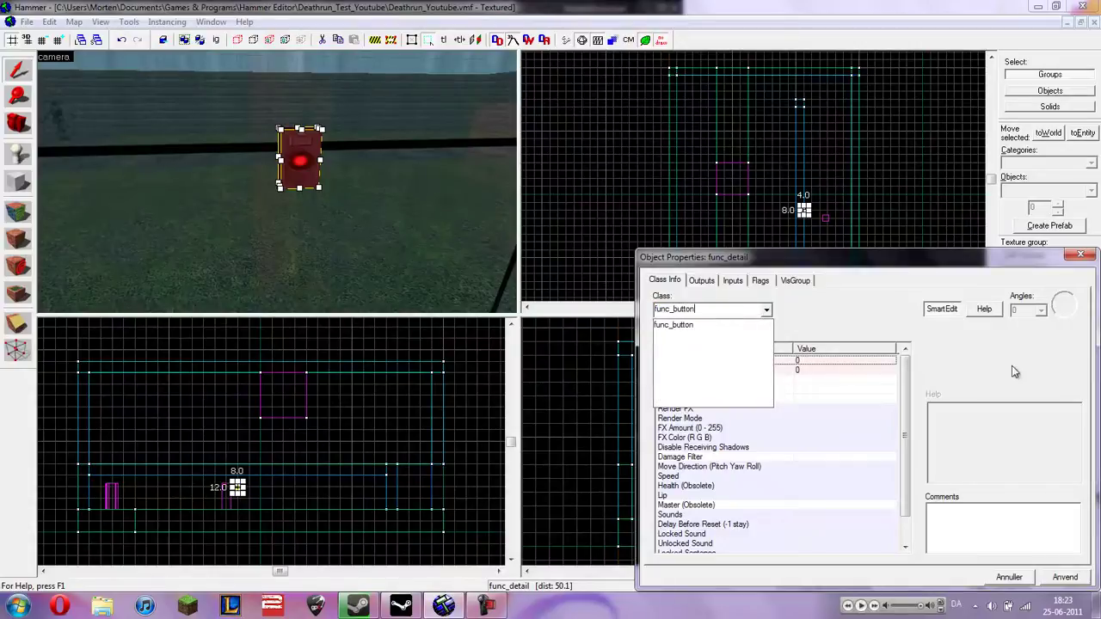
pyautogui.press('Return')
pyautogui.click(1065, 577)
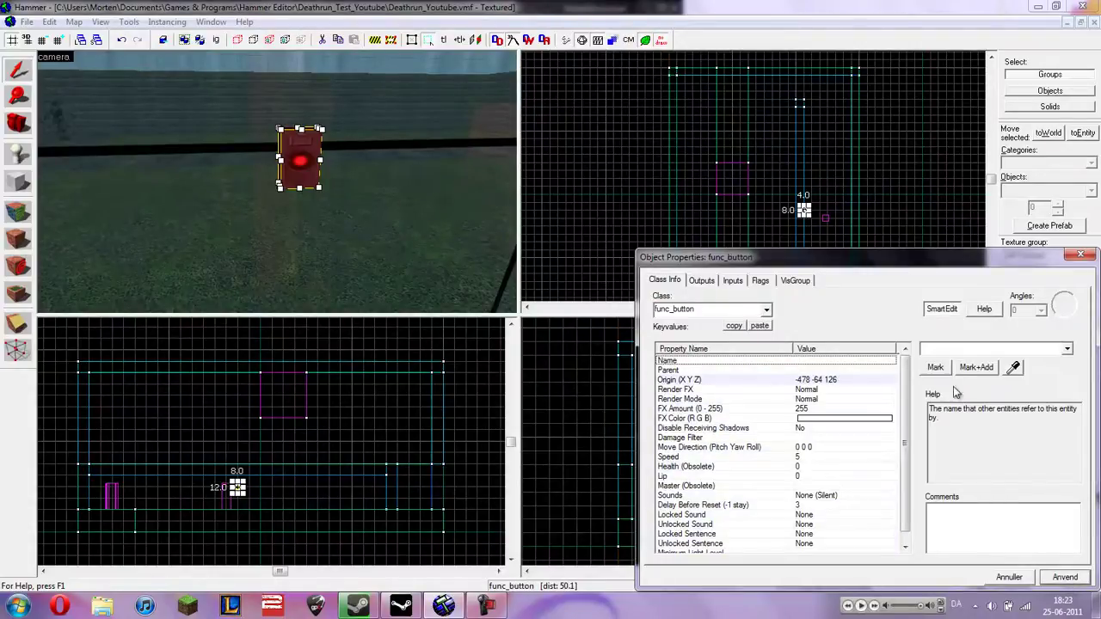
# - Name the button entity Trap1_Button and apply the name
pyautogui.click(961, 350)
pyautogui.write('Trap1_')
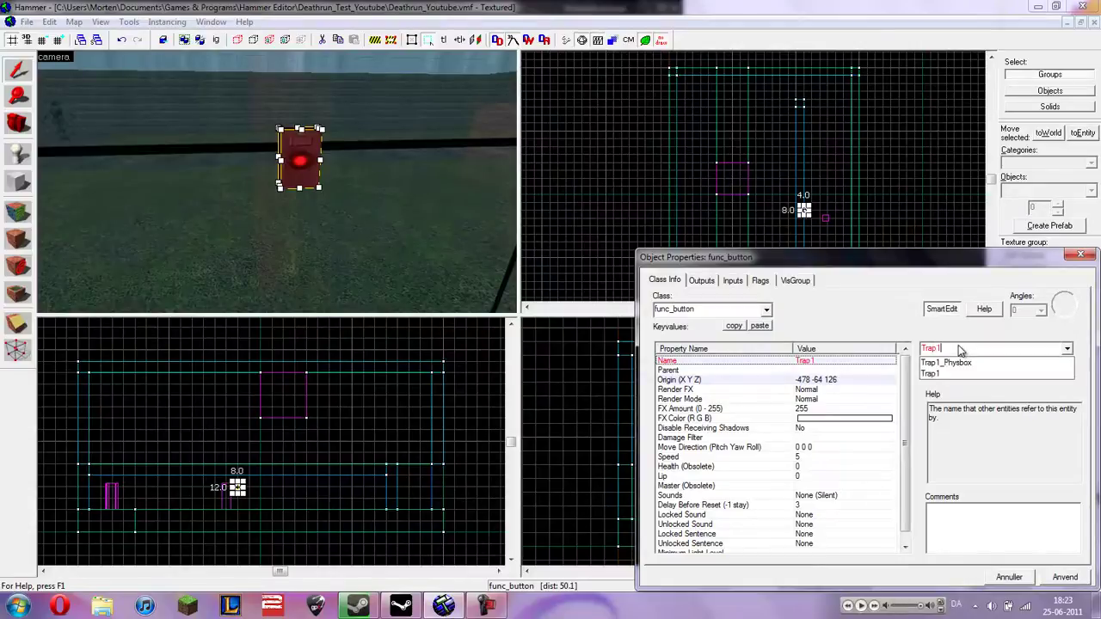
pyautogui.write('Button')
pyautogui.click(1065, 577)
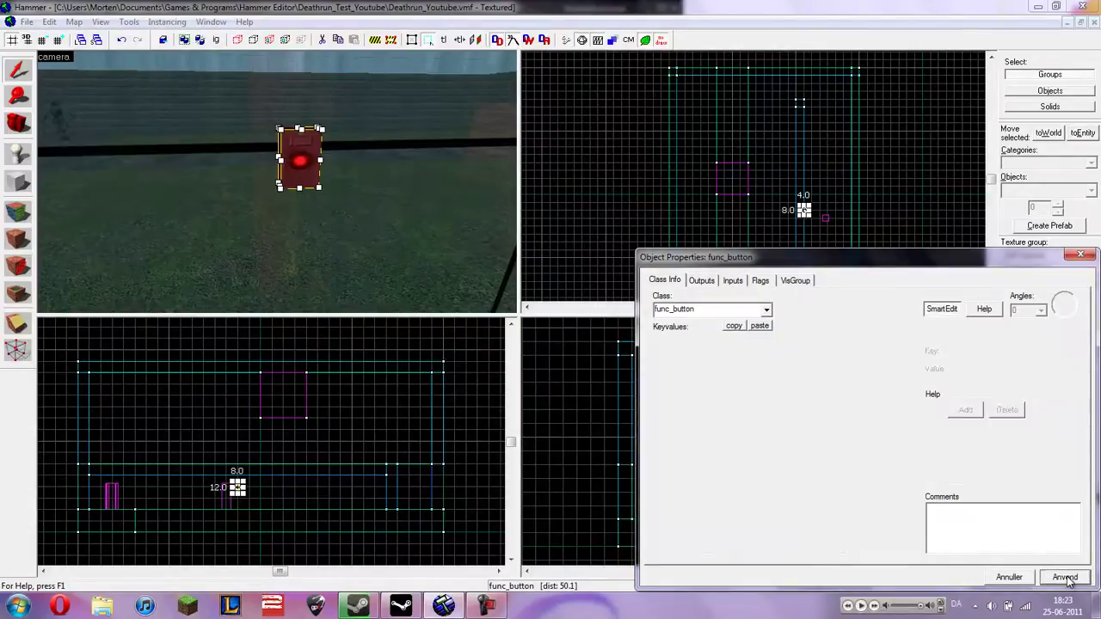
pyautogui.click(822, 371)
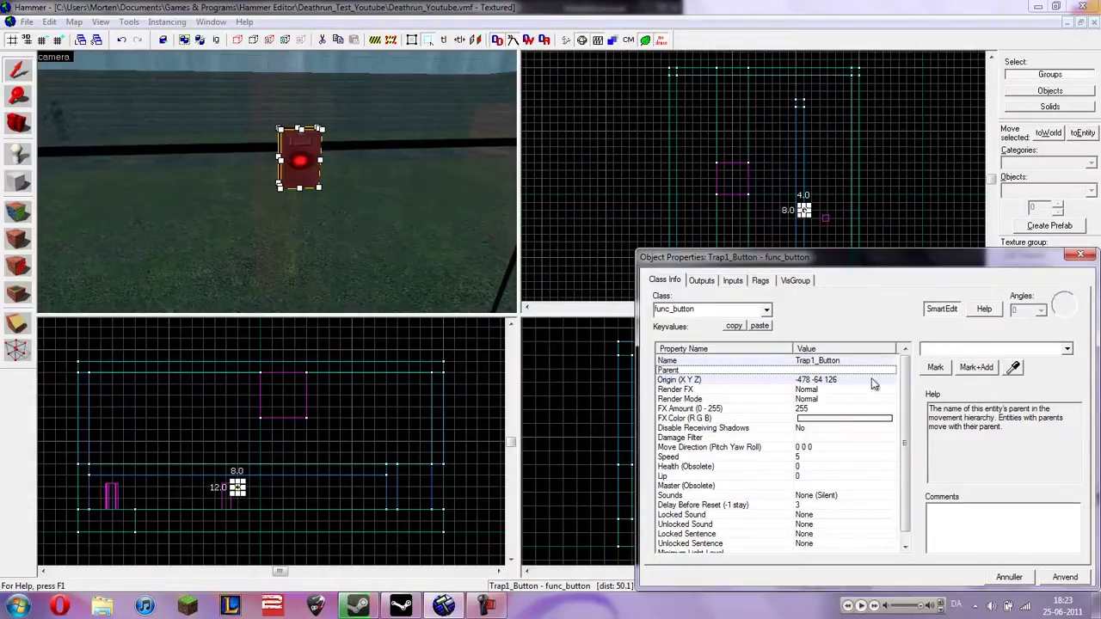
# - Set the button's Don't move flag and look through its remaining class properties
pyautogui.click(764, 284)
pyautogui.click(660, 303)
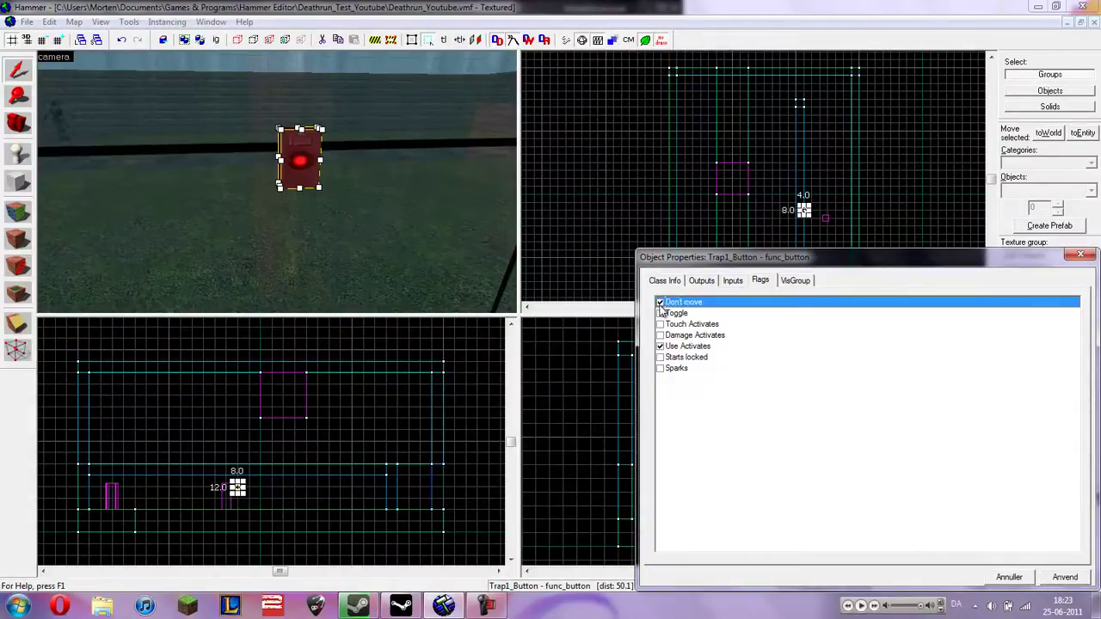
pyautogui.click(660, 302)
pyautogui.click(664, 280)
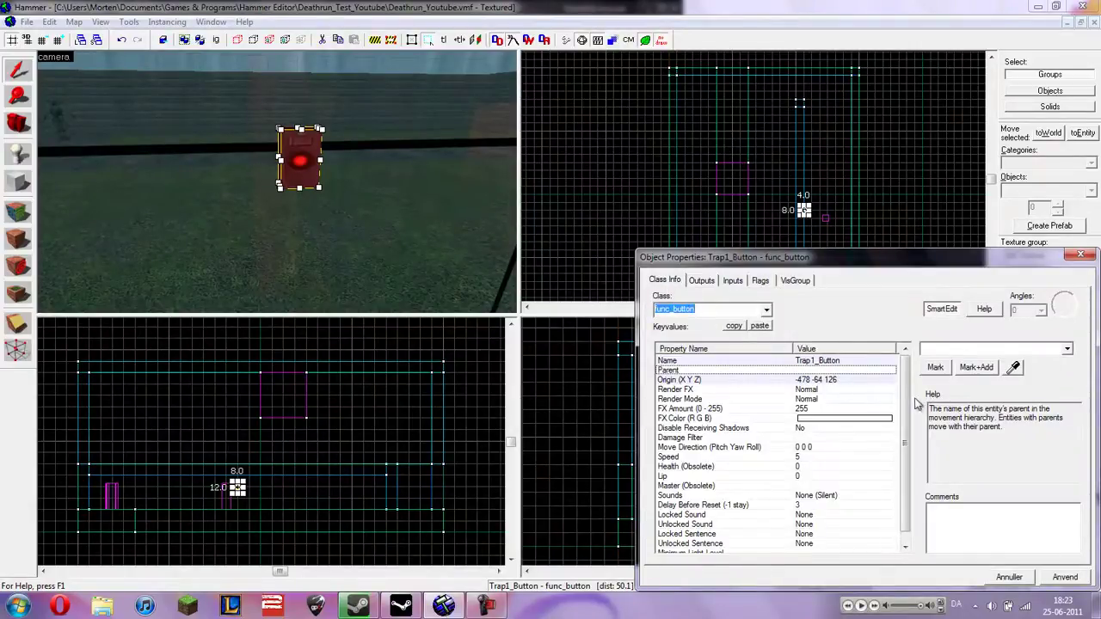
pyautogui.moveTo(915, 403); pyautogui.dragTo(911, 441)
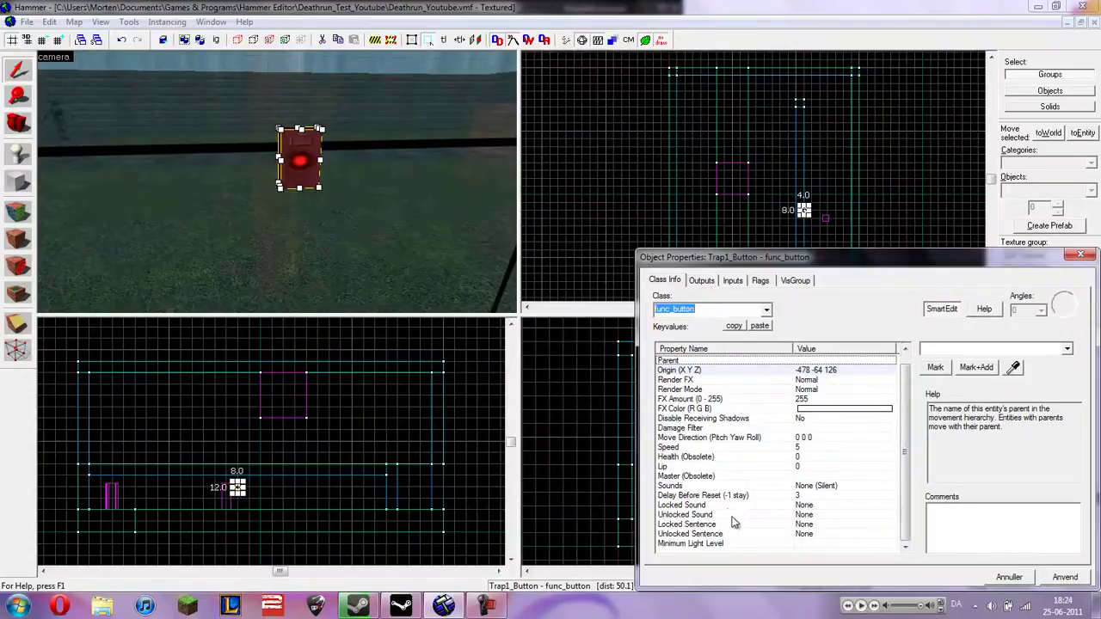
# - Add an OnPressed output to the button that targets Trap1_Physbox
pyautogui.click(702, 281)
pyautogui.click(730, 547)
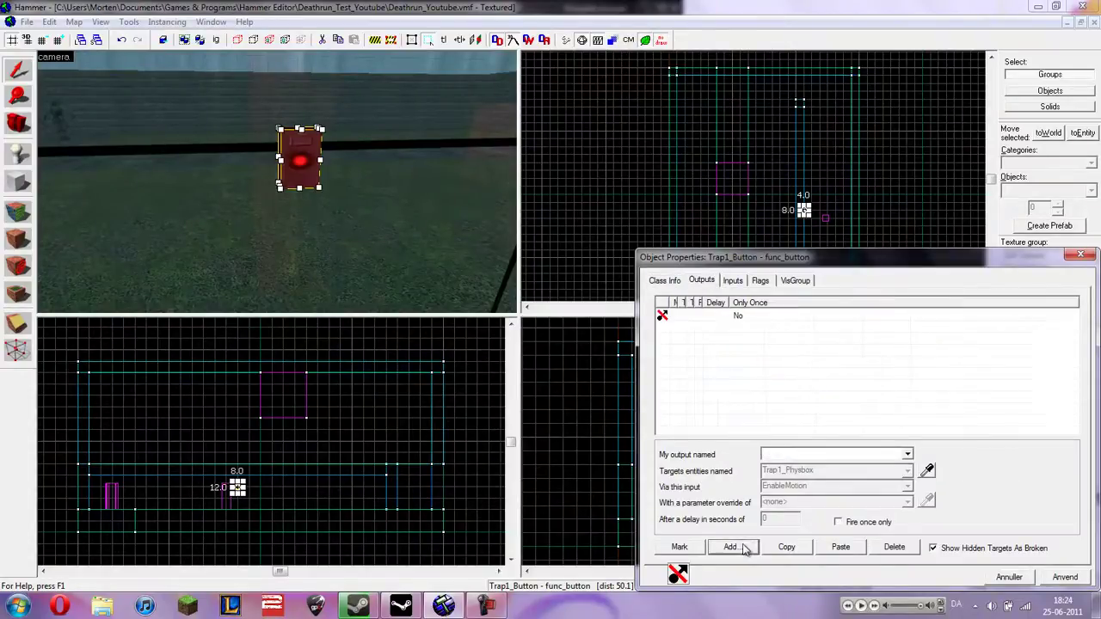
pyautogui.click(906, 455)
pyautogui.click(884, 497)
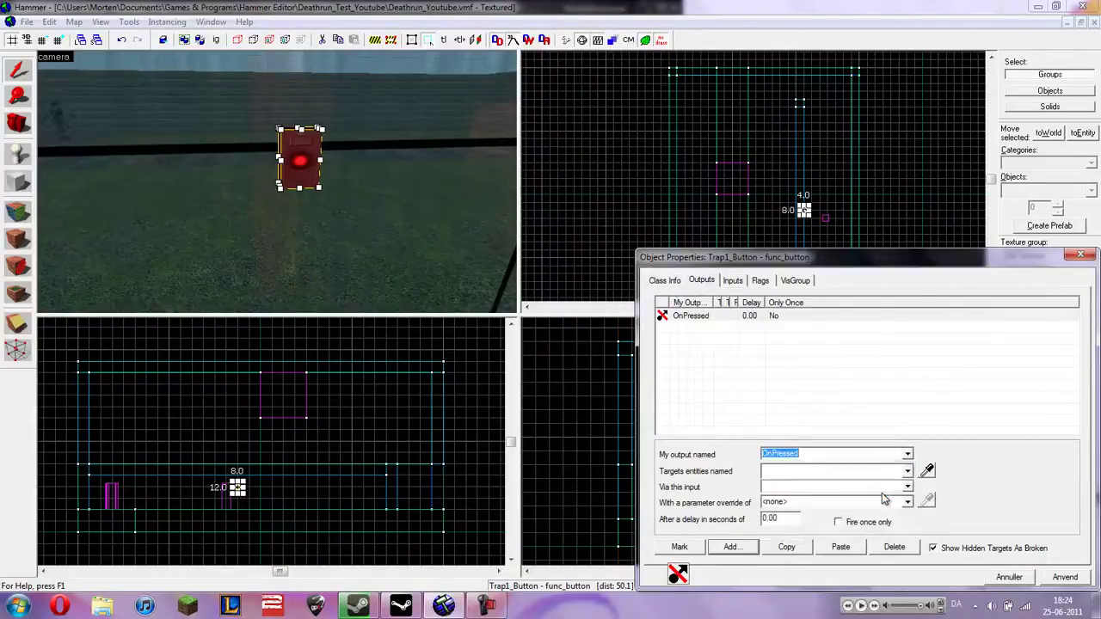
pyautogui.click(905, 475)
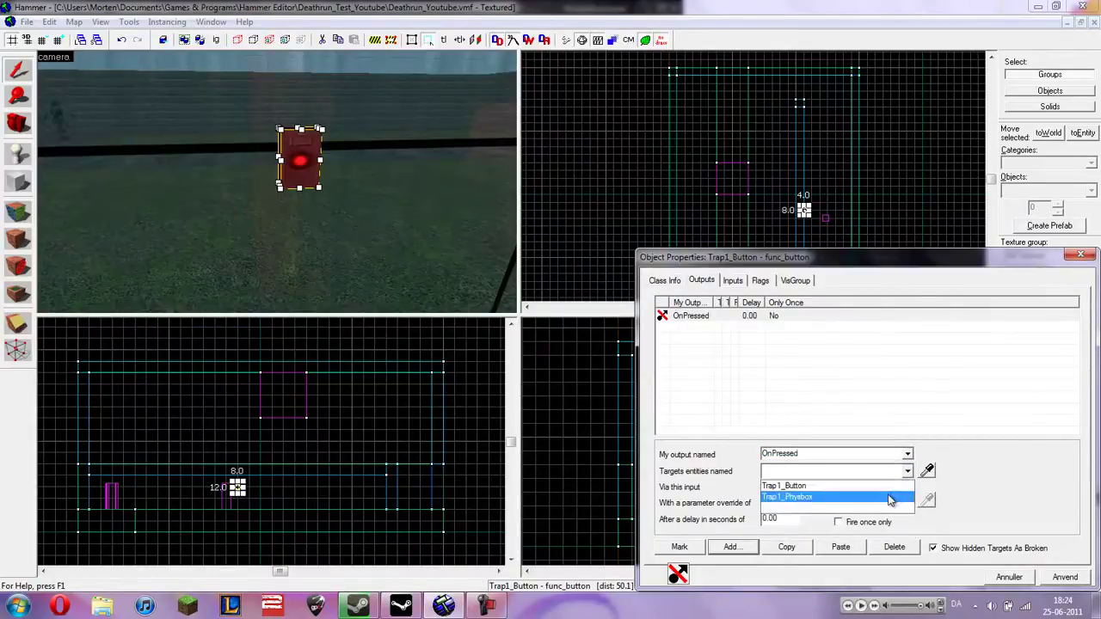
pyautogui.click(781, 499)
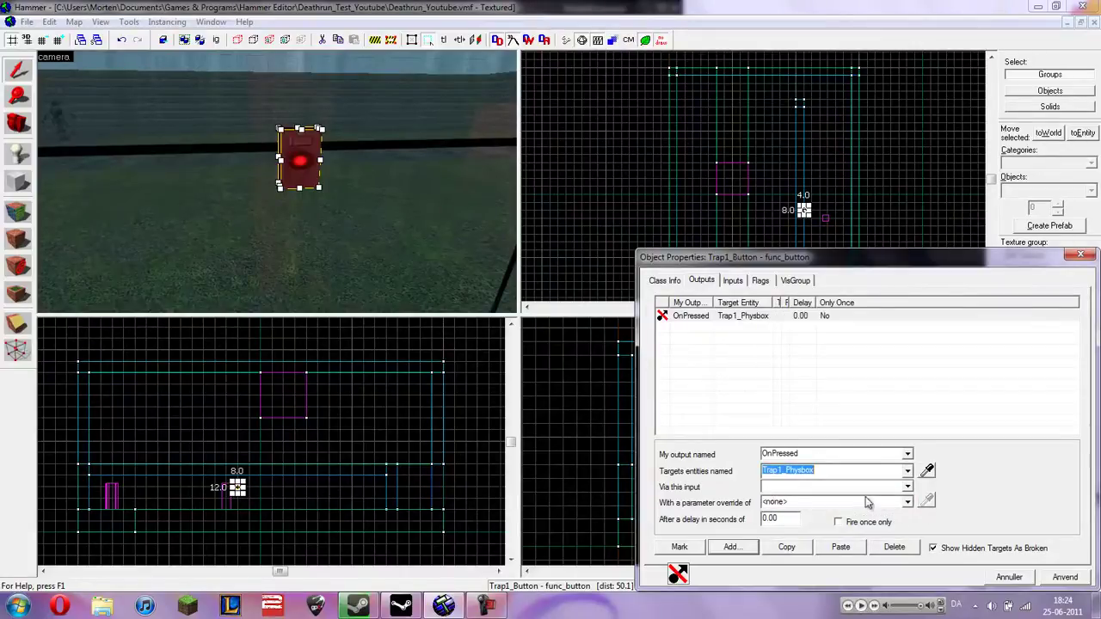
# - Make the output trigger EnableMotion, fire once only, and act after a delay of 0.10 seconds
pyautogui.click(908, 488)
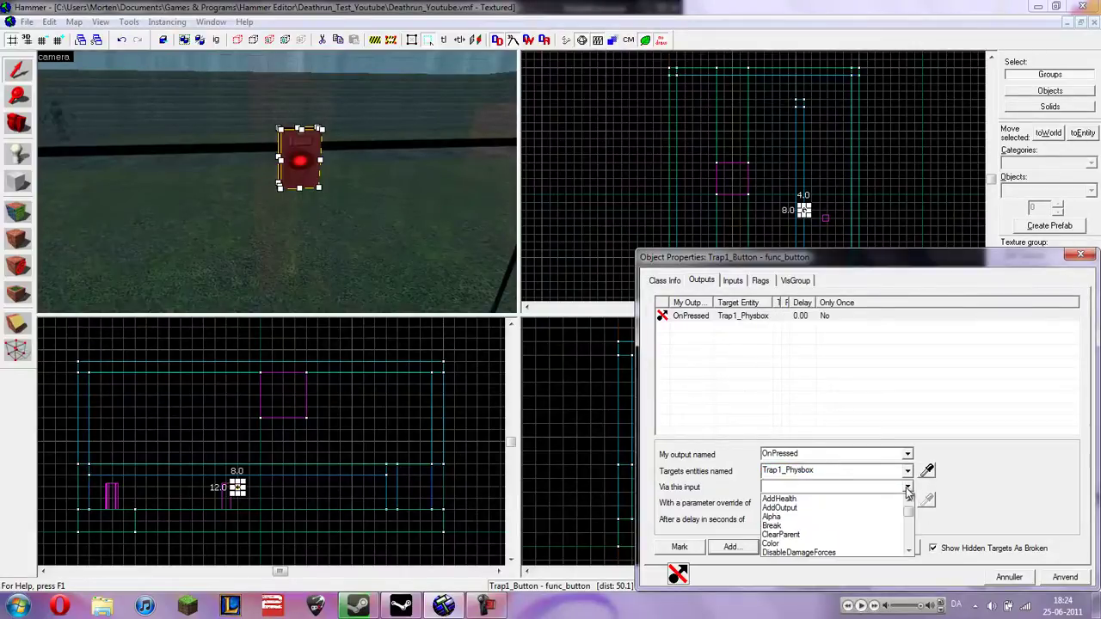
pyautogui.moveTo(909, 514); pyautogui.dragTo(910, 528)
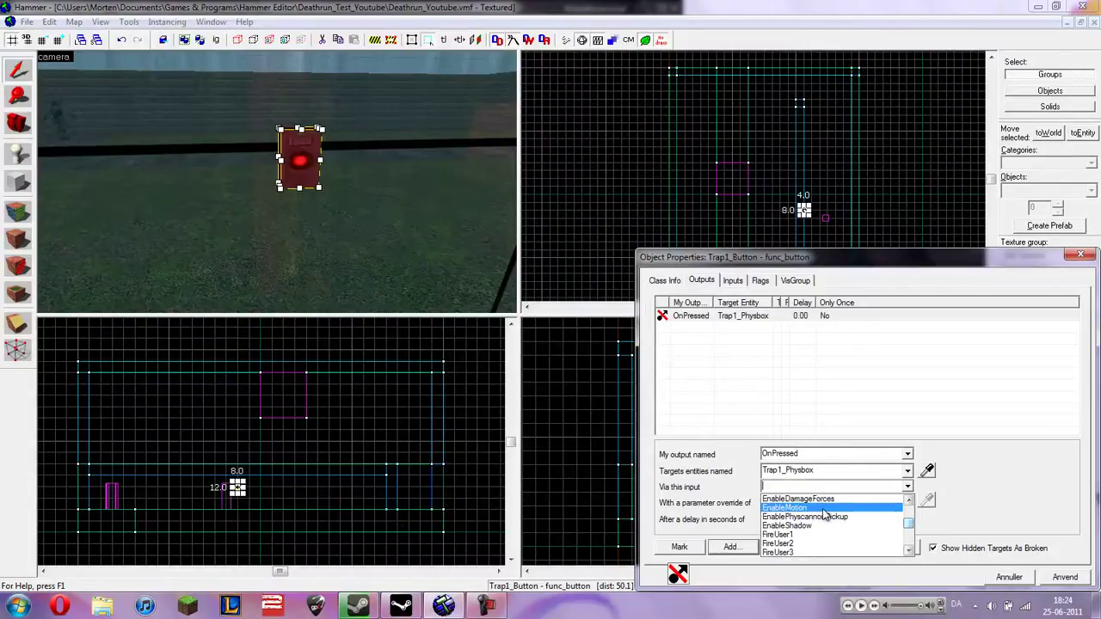
pyautogui.click(823, 508)
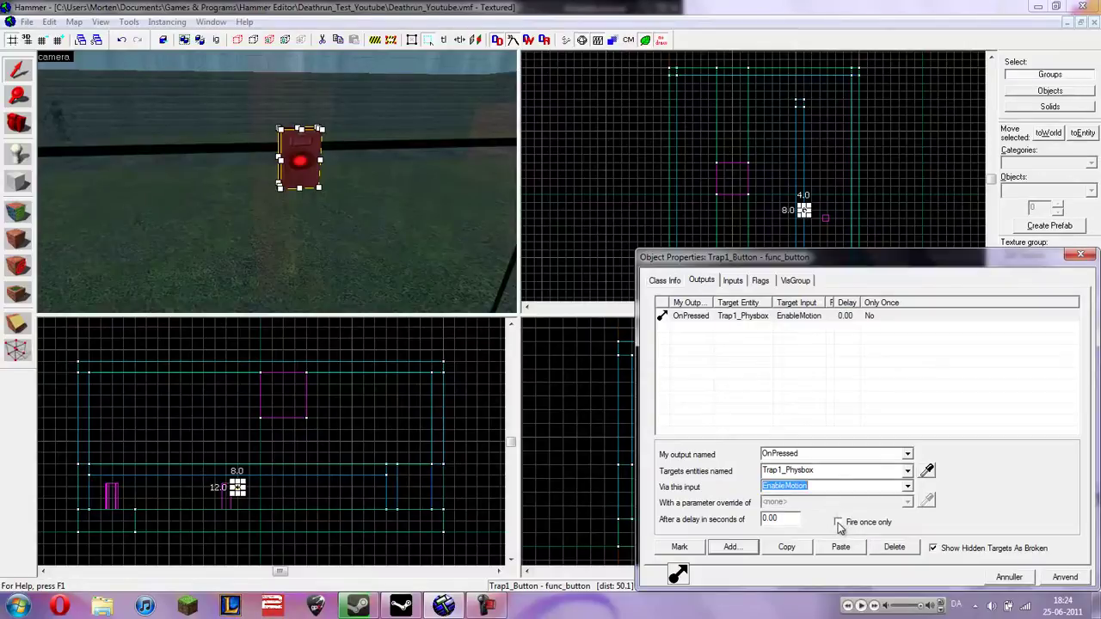
pyautogui.click(839, 523)
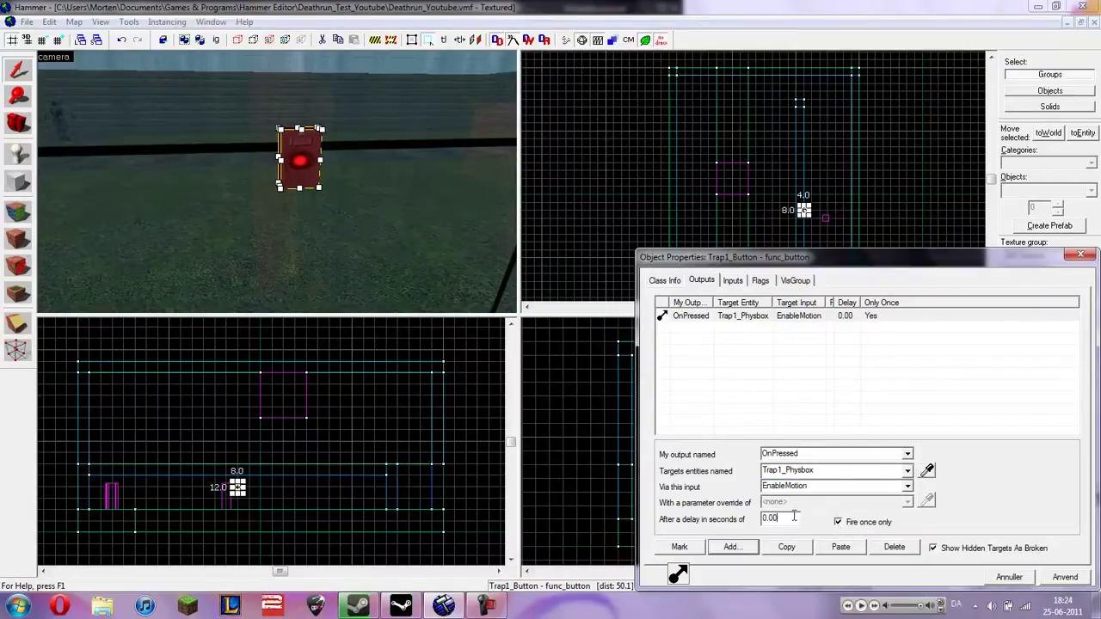
pyautogui.press('BackSpace')
pyautogui.press('BackSpace')
pyautogui.press('BackSpace')
pyautogui.write('.10')
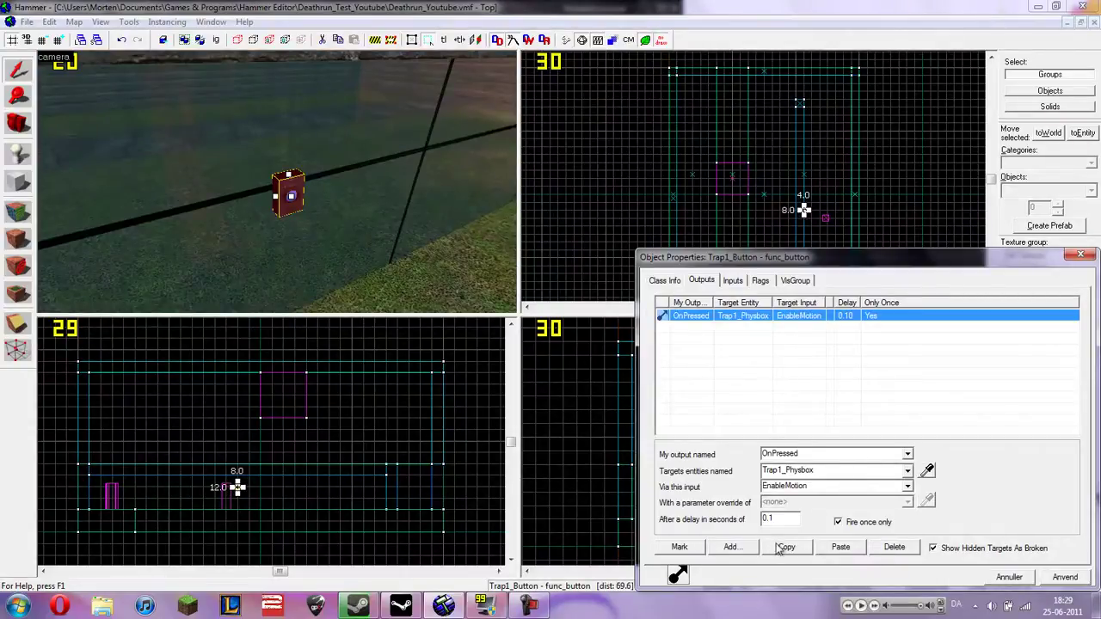
# - Duplicate the button's EnableMotion output and select the copy
pyautogui.click(785, 548)
pyautogui.click(841, 548)
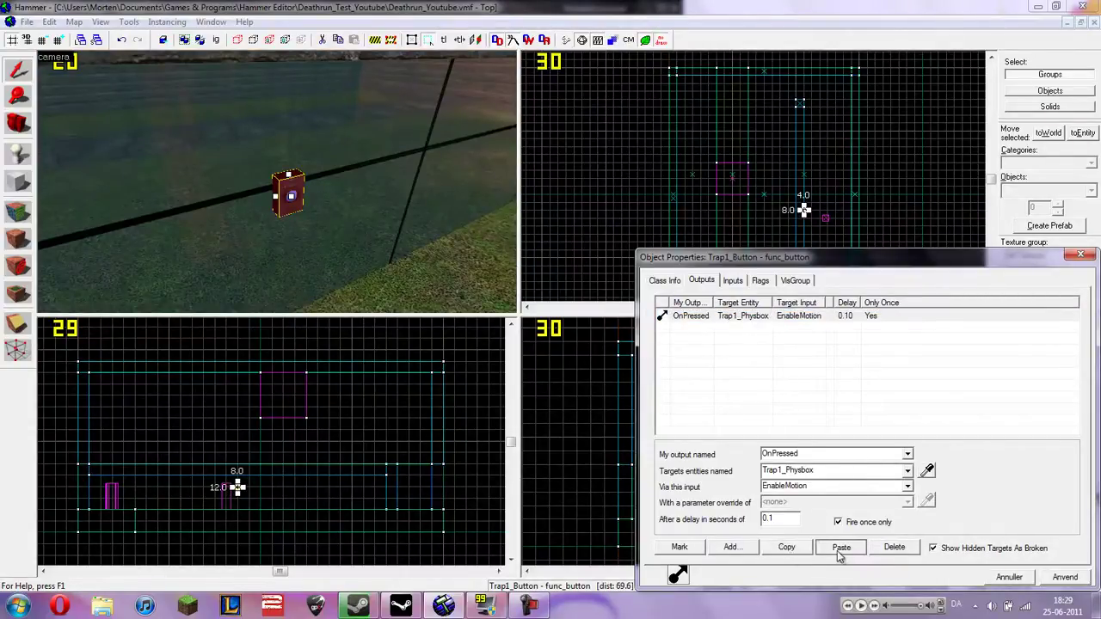
pyautogui.click(826, 328)
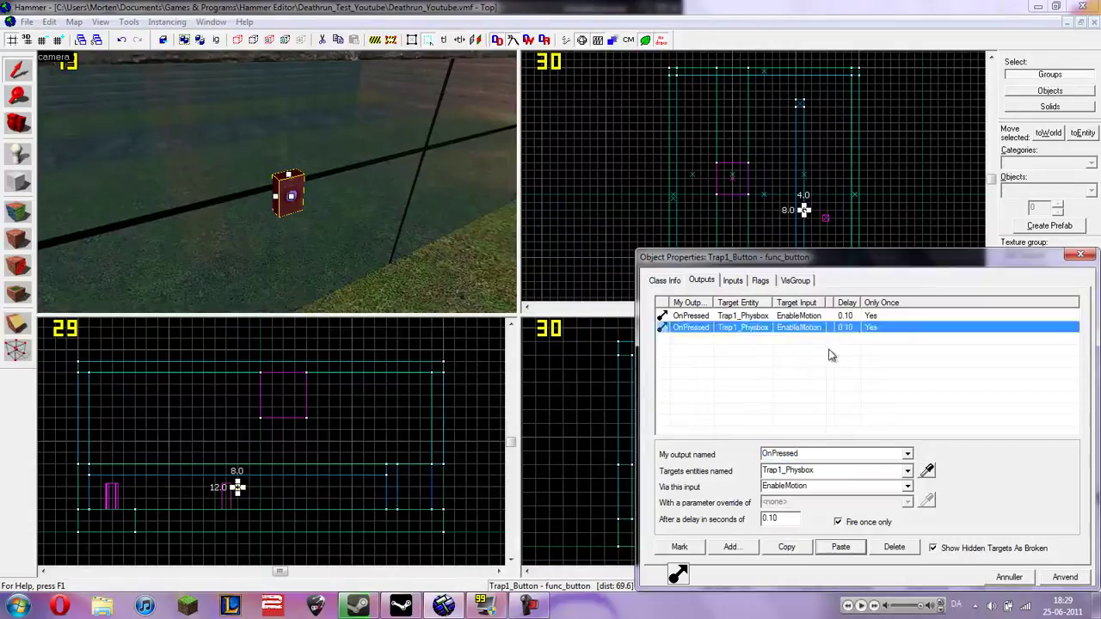
# - Change the copied output's input to DisableMotion with a 3-second delay, then apply and close the properties
pyautogui.click(908, 487)
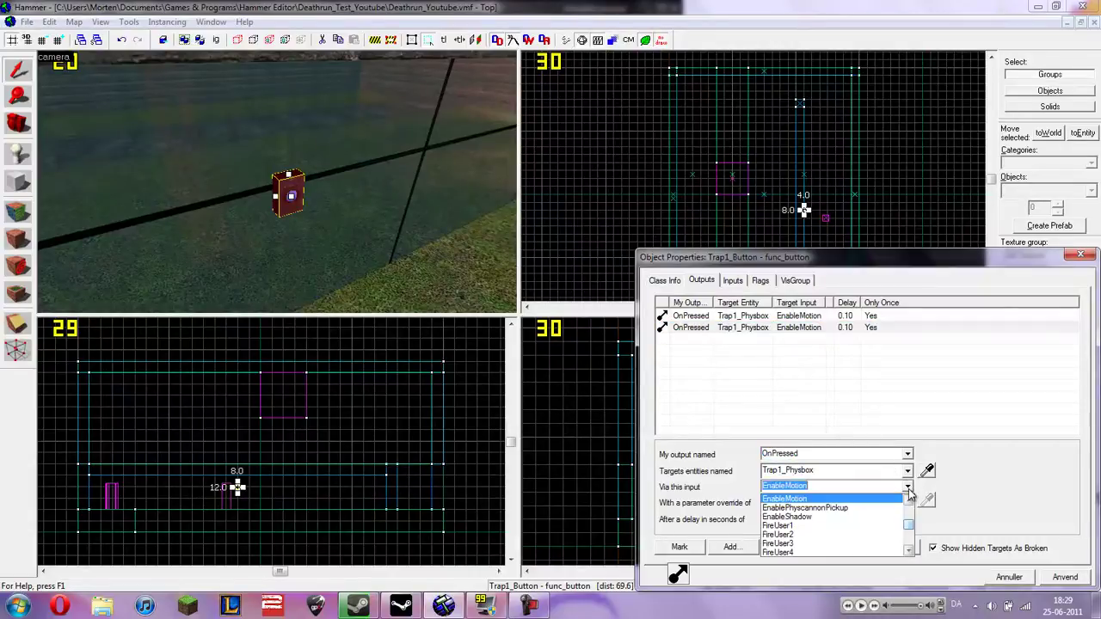
pyautogui.write('DisableDamageForces')
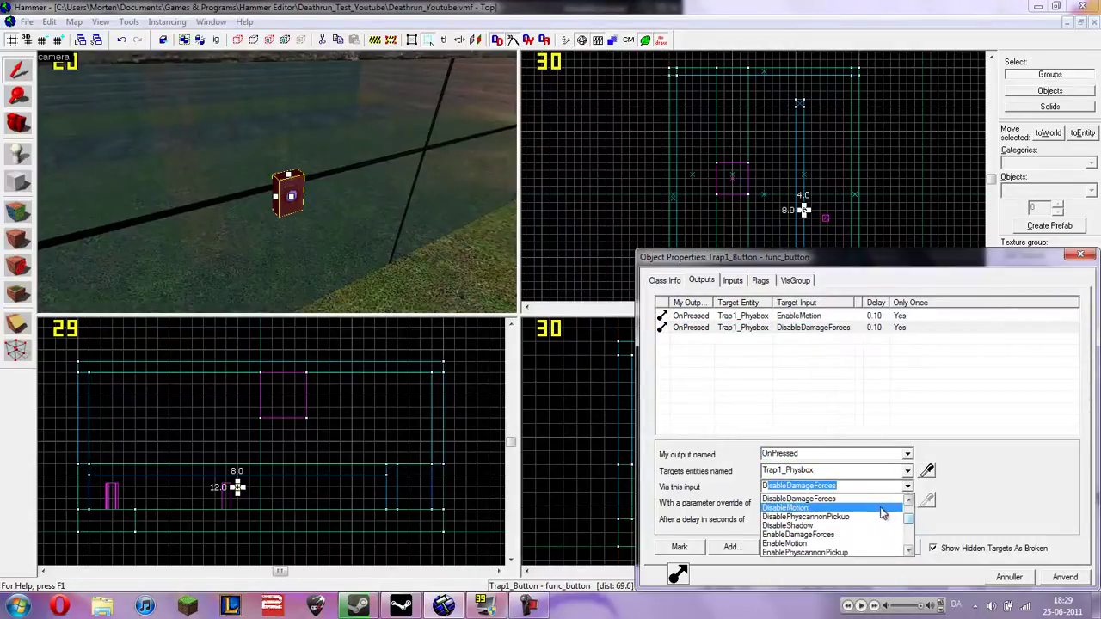
pyautogui.click(813, 509)
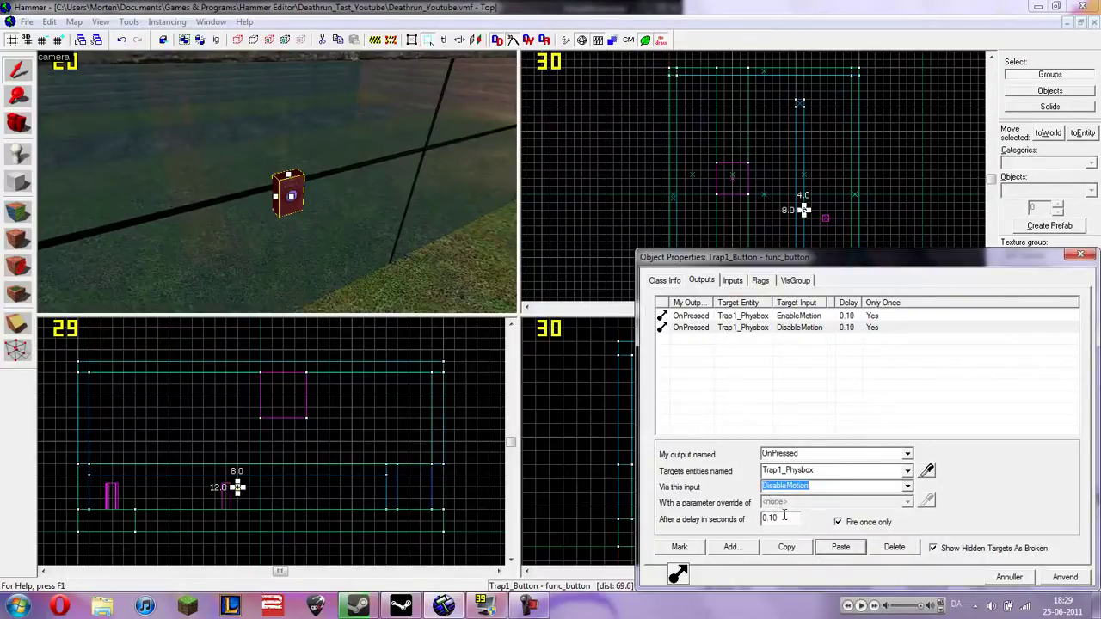
pyautogui.press('Tab')
pyautogui.write('3')
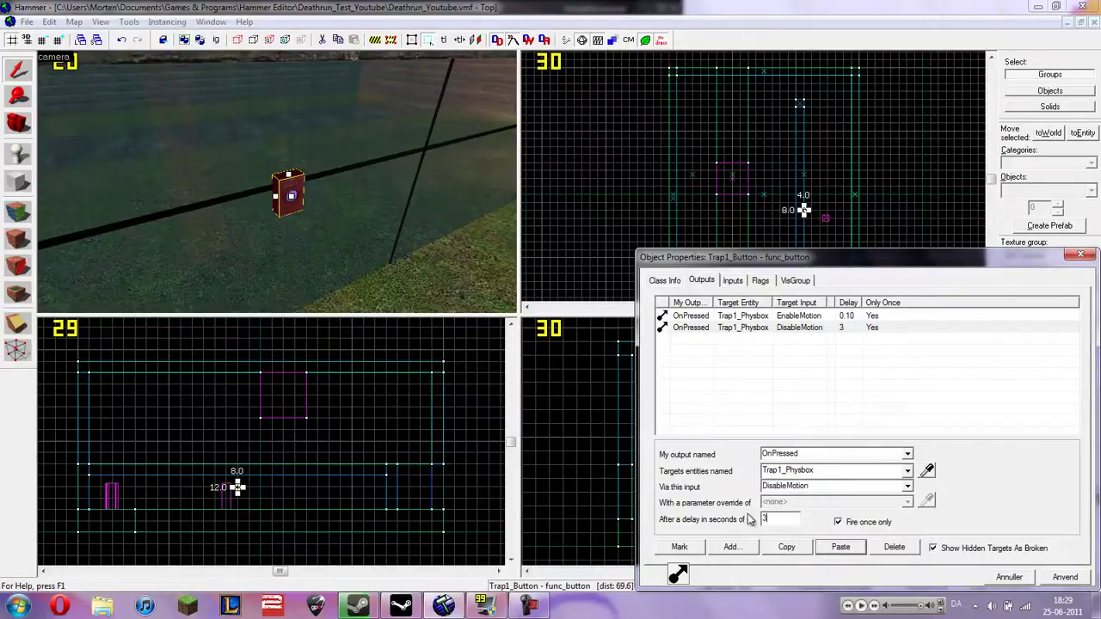
pyautogui.click(1062, 577)
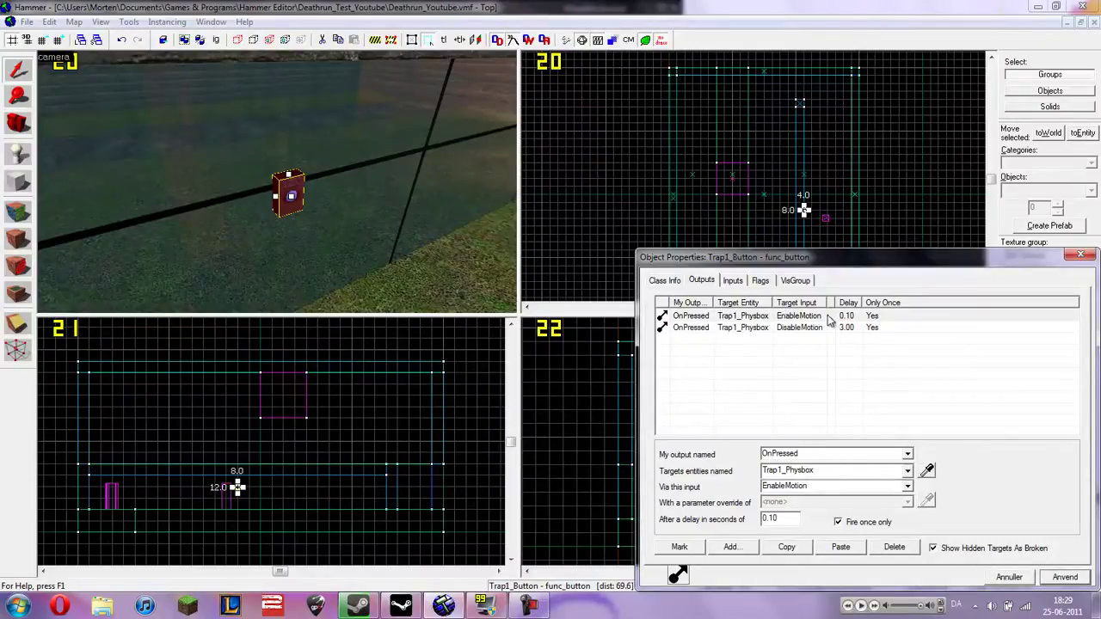
pyautogui.click(1022, 584)
# - Compile the map with BSP, VIS and RAD on Normal and HDR enabled, without running the game after compiling
pyautogui.press('z')
pyautogui.press('s')
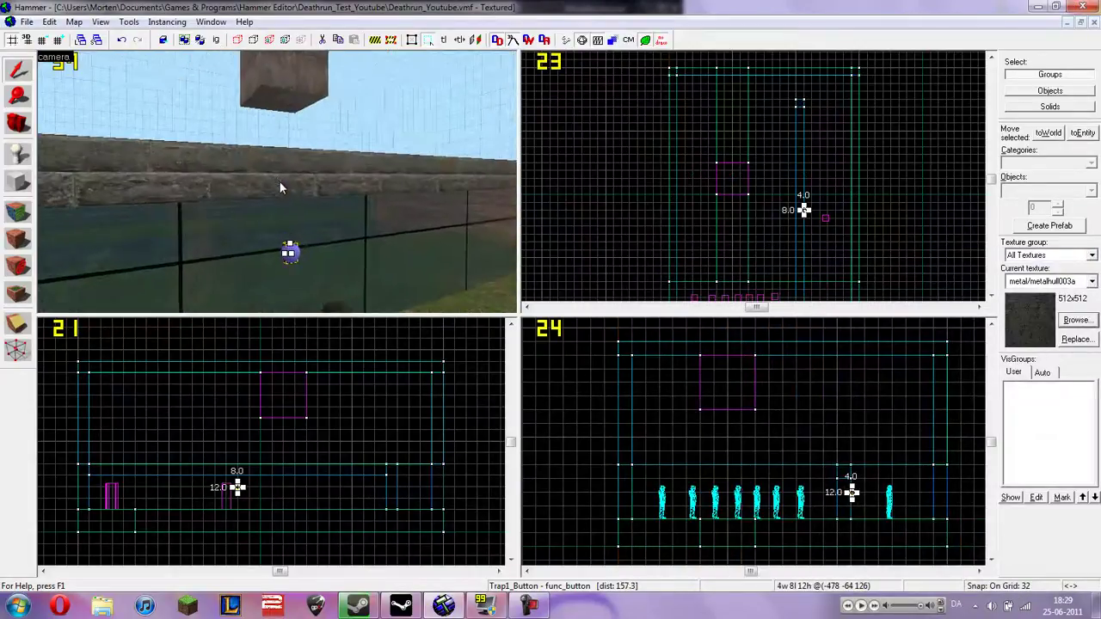
pyautogui.click(29, 23)
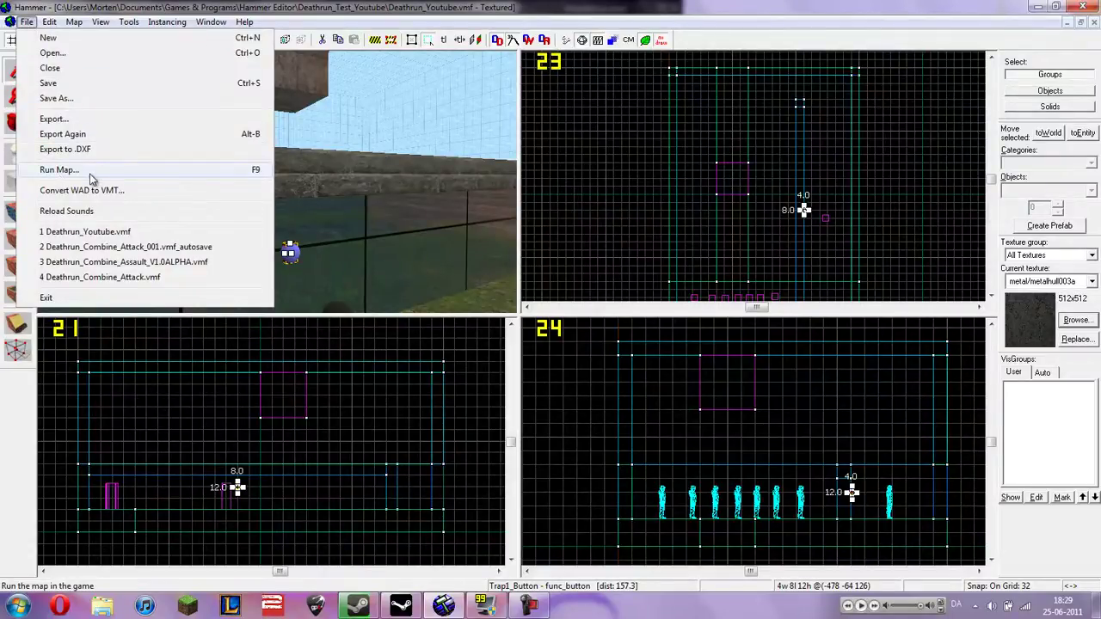
pyautogui.click(58, 171)
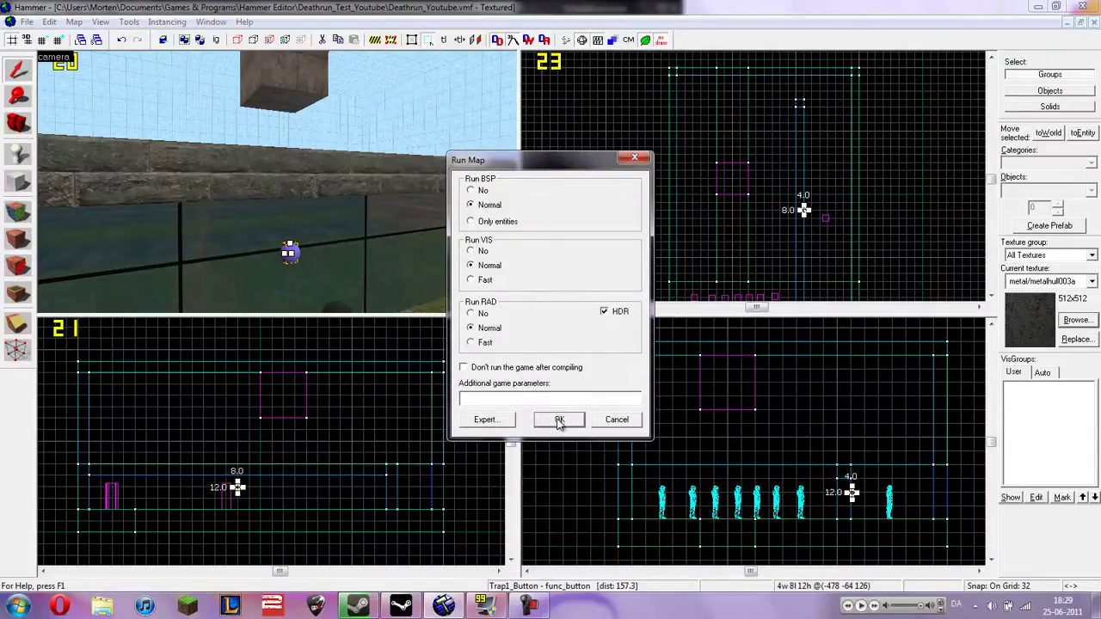
pyautogui.click(551, 370)
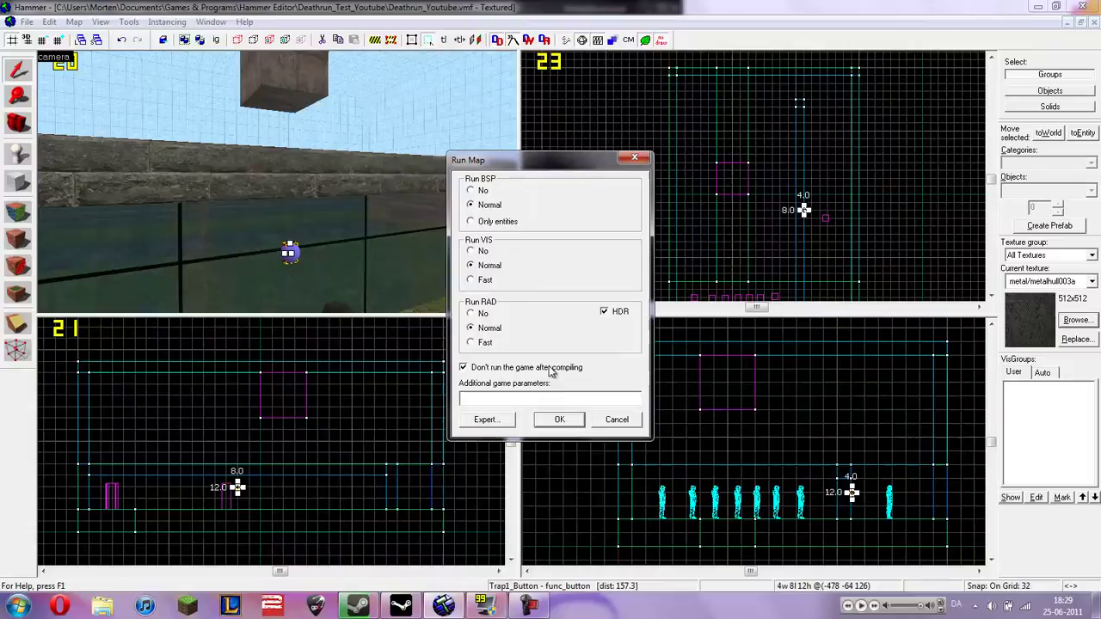
pyautogui.click(558, 419)
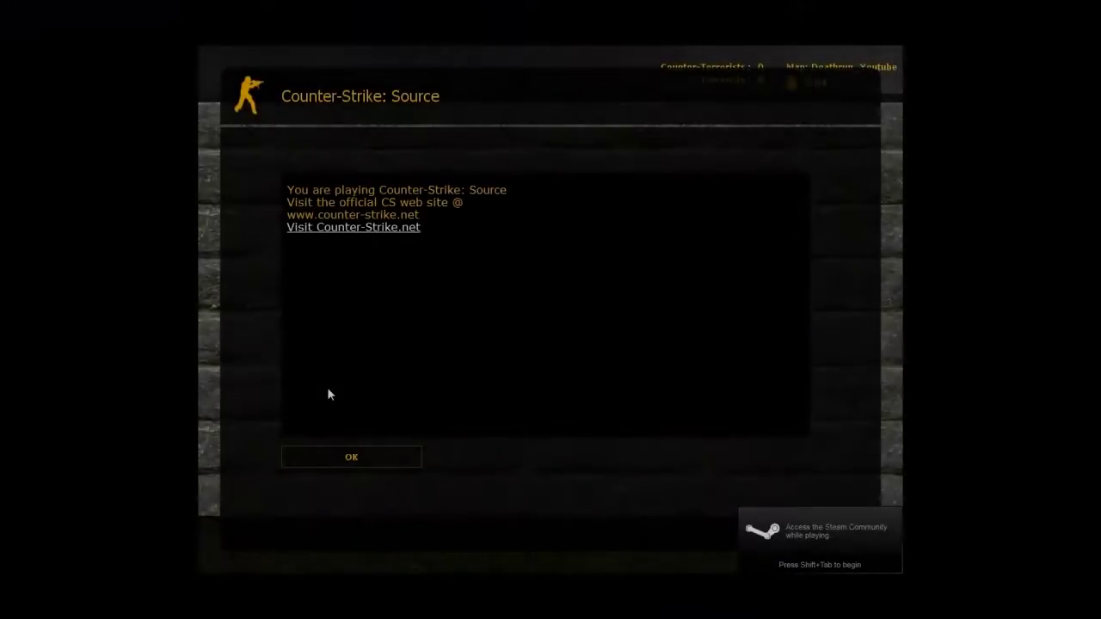
# - Switch to Counter-Strike: Source, join the Terrorist forces on the Deathrun_Youtube map and equip the knife
pyautogui.press('Return')
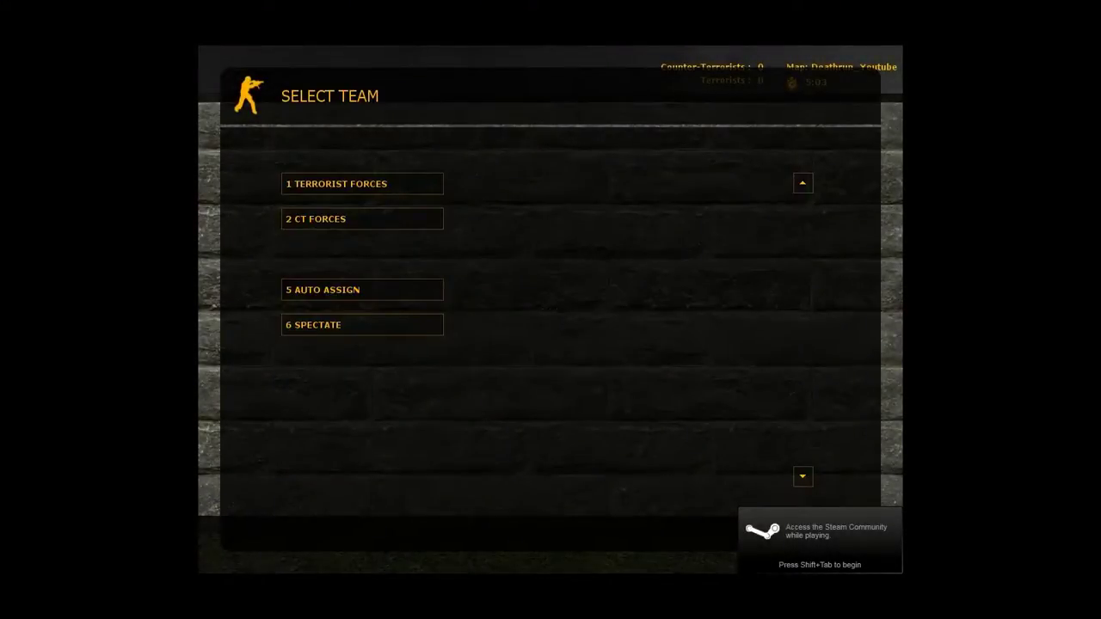
pyautogui.press('1')
pyautogui.press('1')
pyautogui.press('3')
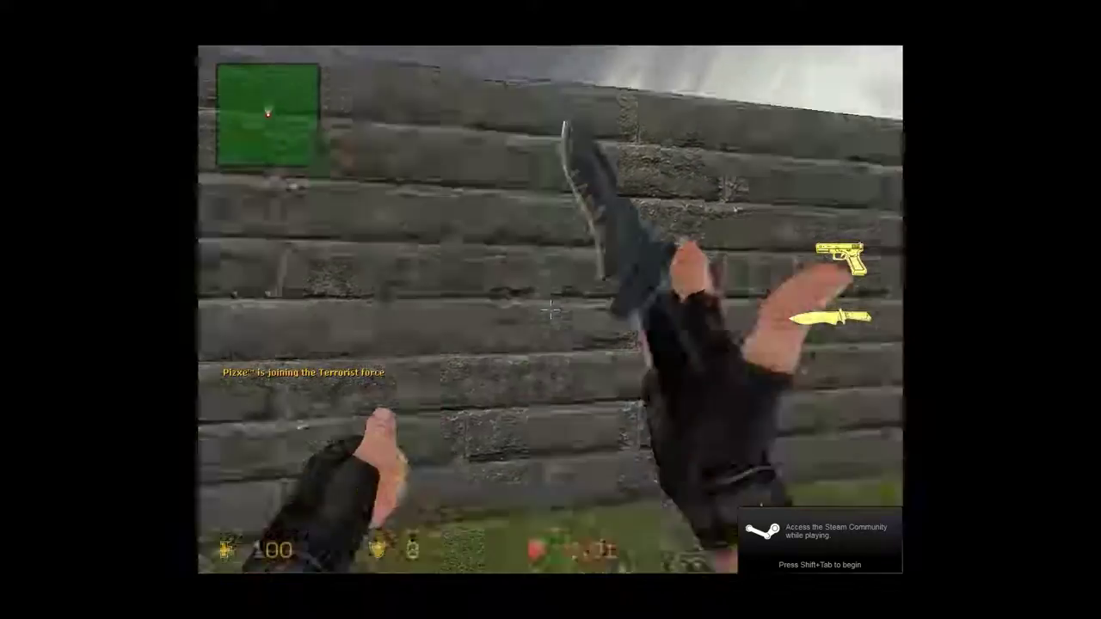
# - Walk around the glass wall to examine the trap button and the metal block hanging over the path
pyautogui.press('w')
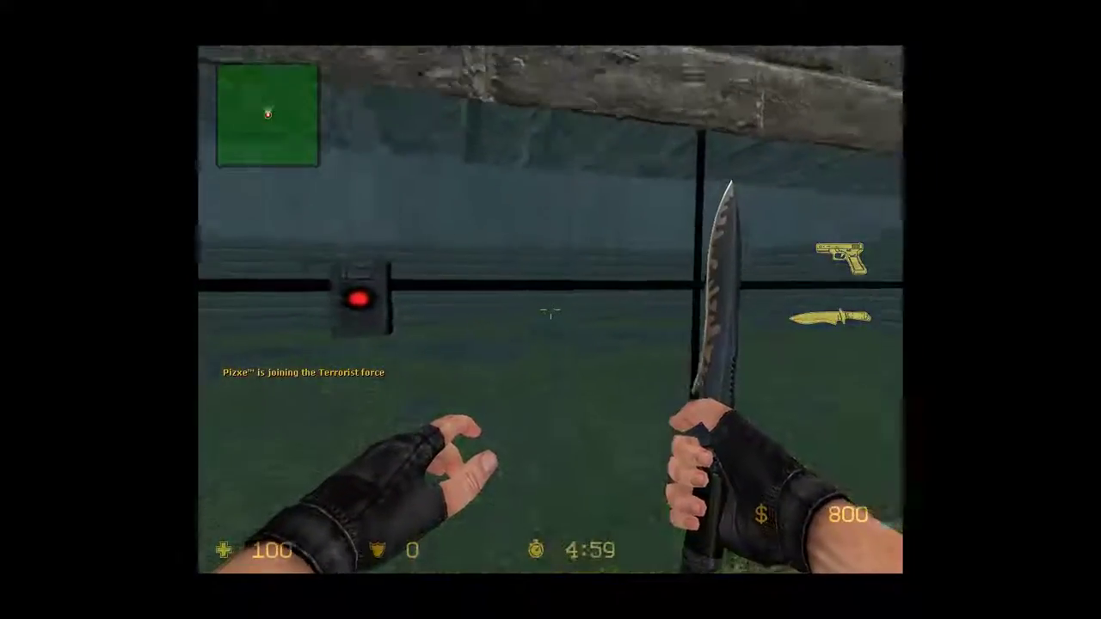
pyautogui.press('w')
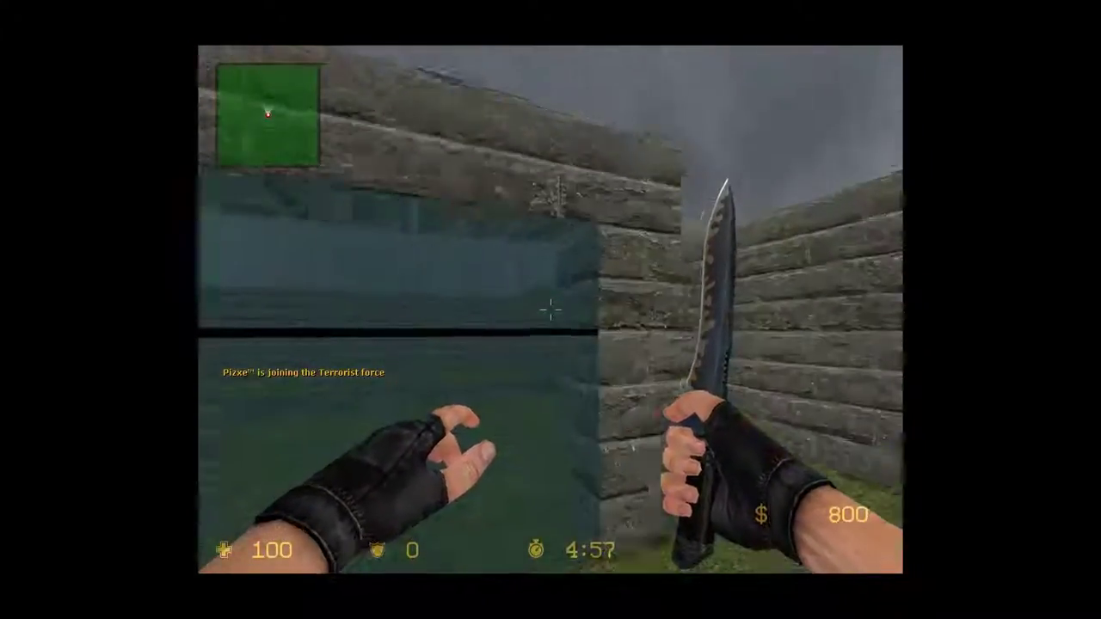
pyautogui.press('w')
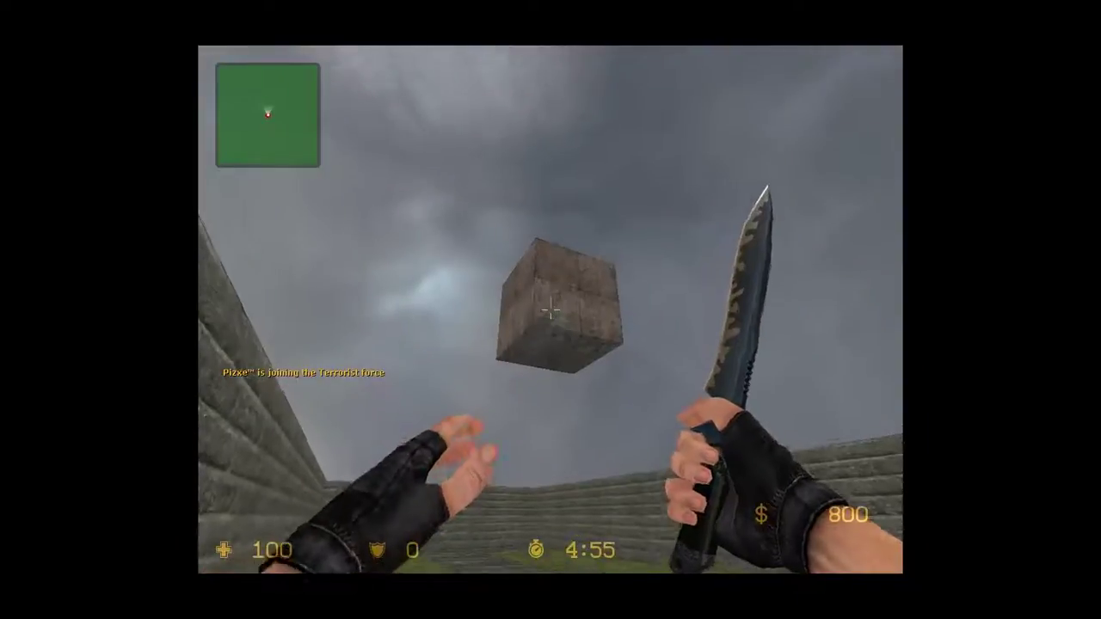
pyautogui.press('a')
pyautogui.press('w')
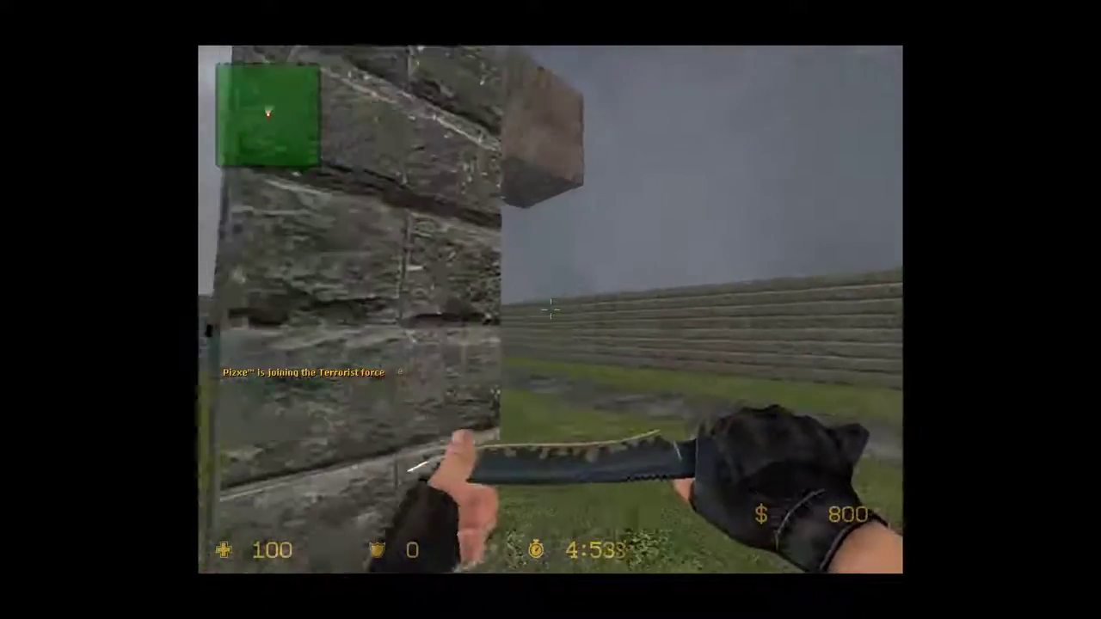
pyautogui.press('w')
pyautogui.press('a')
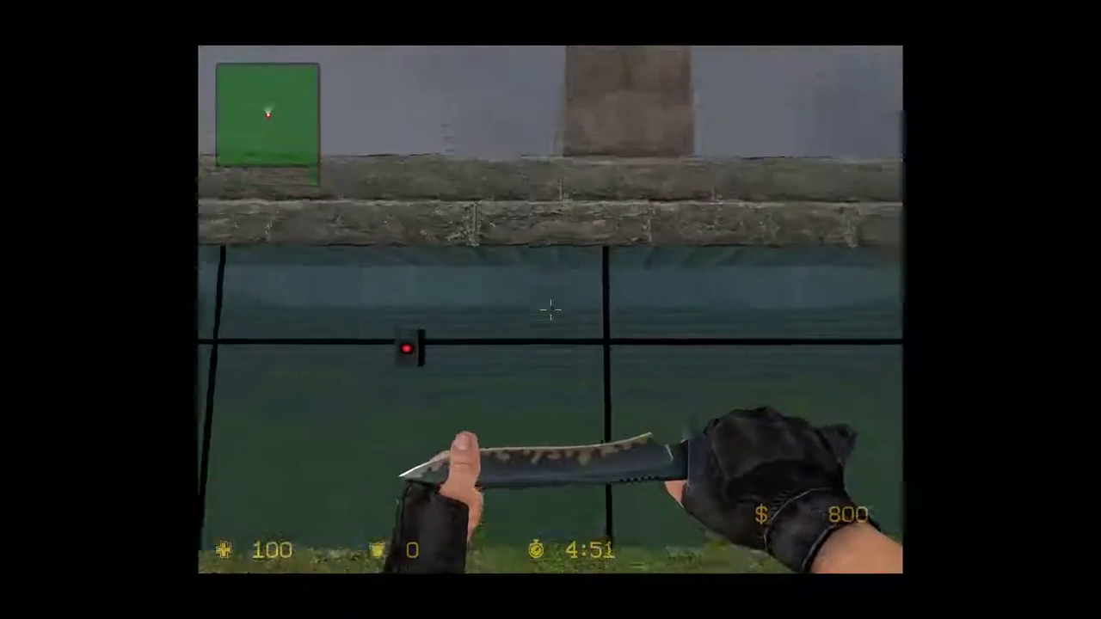
# - Test the trap by activating the button on the glass wall and walking around to the metal block
pyautogui.press('a')
pyautogui.press('w')
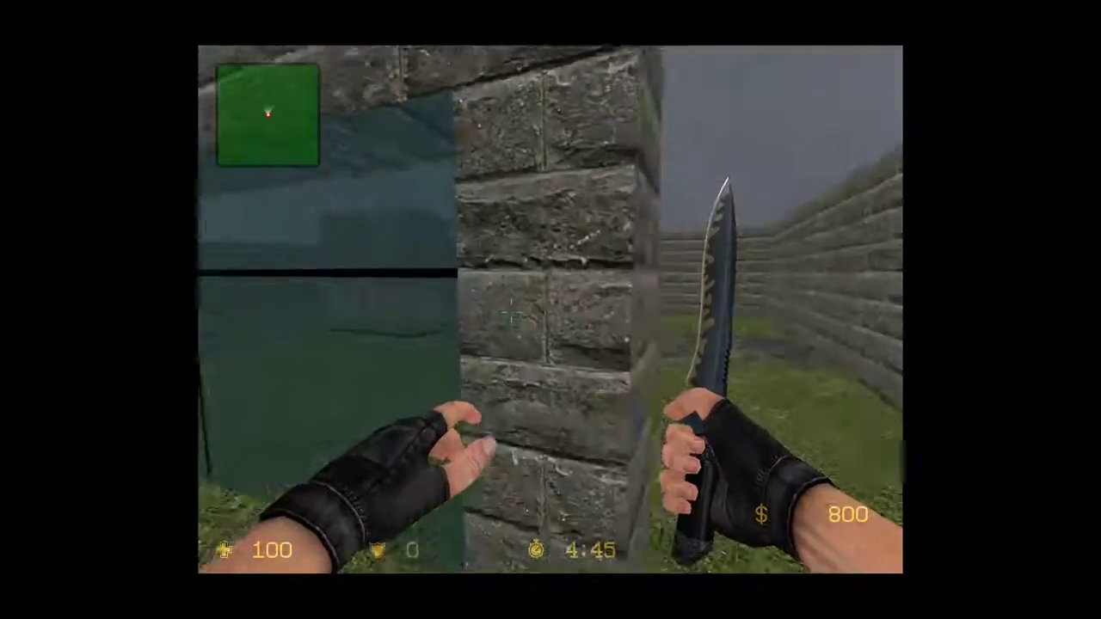
pyautogui.press('w')
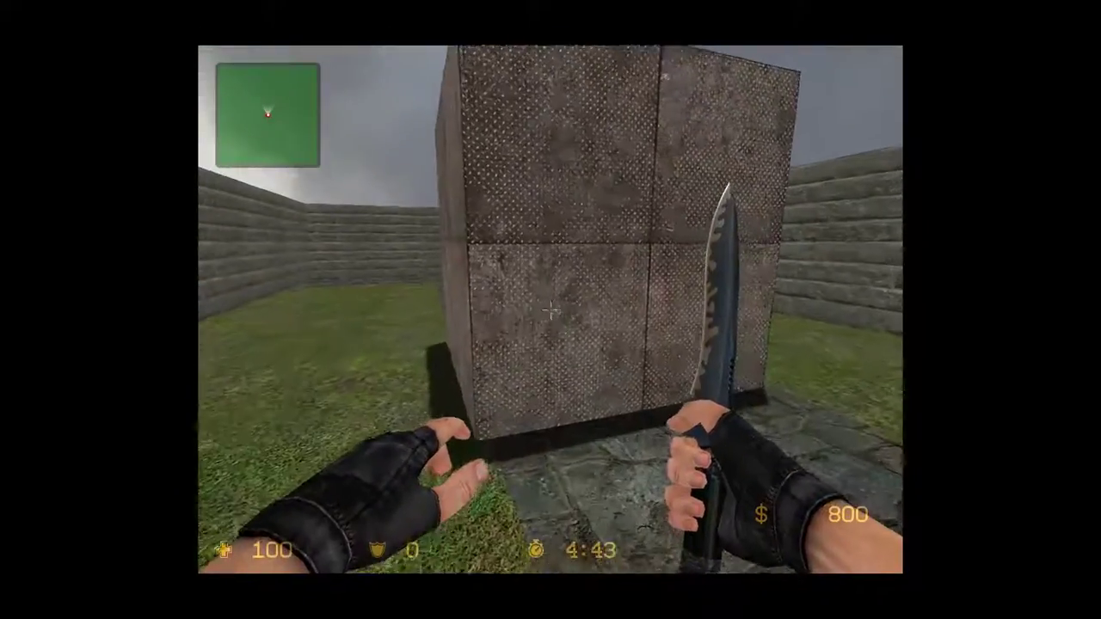
# - Strike the dropped metal block with the knife and view it from several sides to check that it stays frozen
pyautogui.click(551, 310)
pyautogui.press('s')
pyautogui.click(551, 310)
pyautogui.press('s')
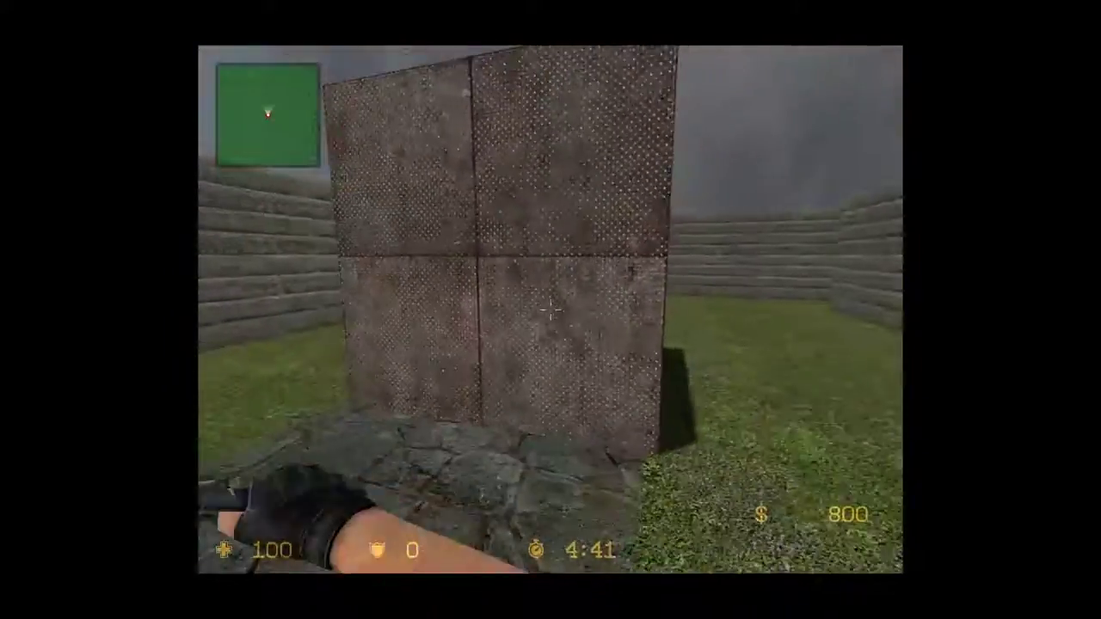
pyautogui.press('w')
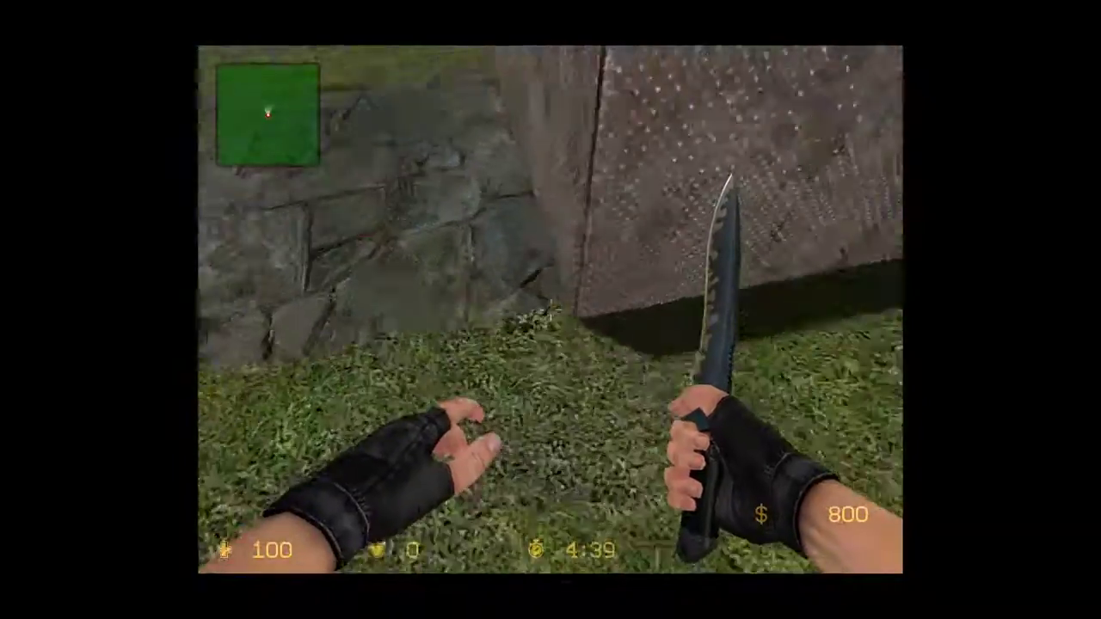
pyautogui.press('s')
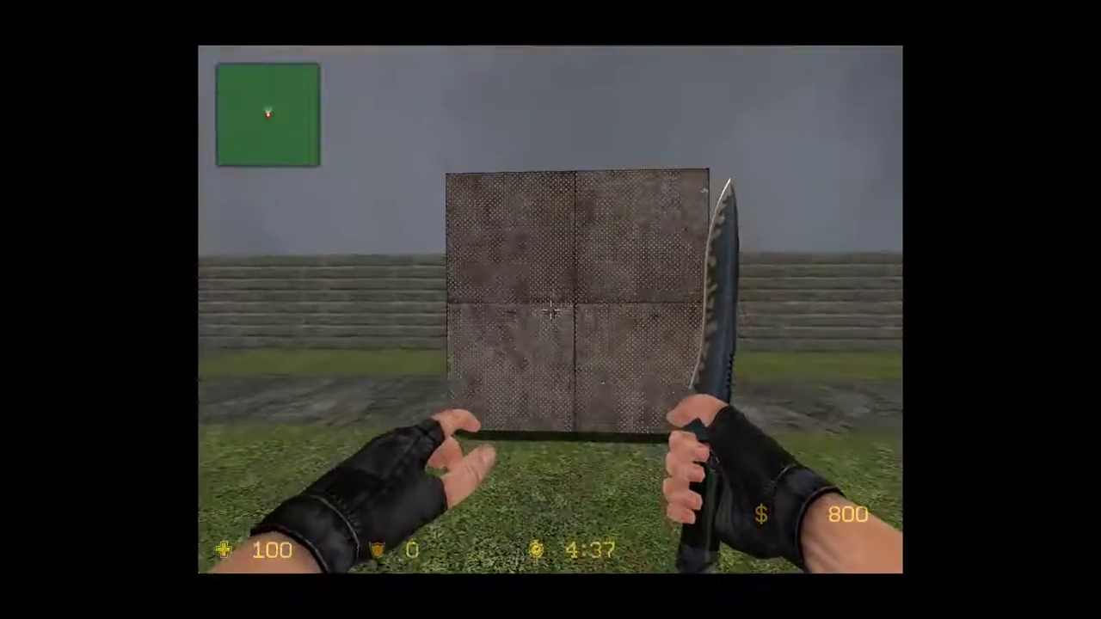
# - Examine the gap between the block's lower edge and the ground up close, and leave the test through the game menu
pyautogui.press('a')
pyautogui.press('w')
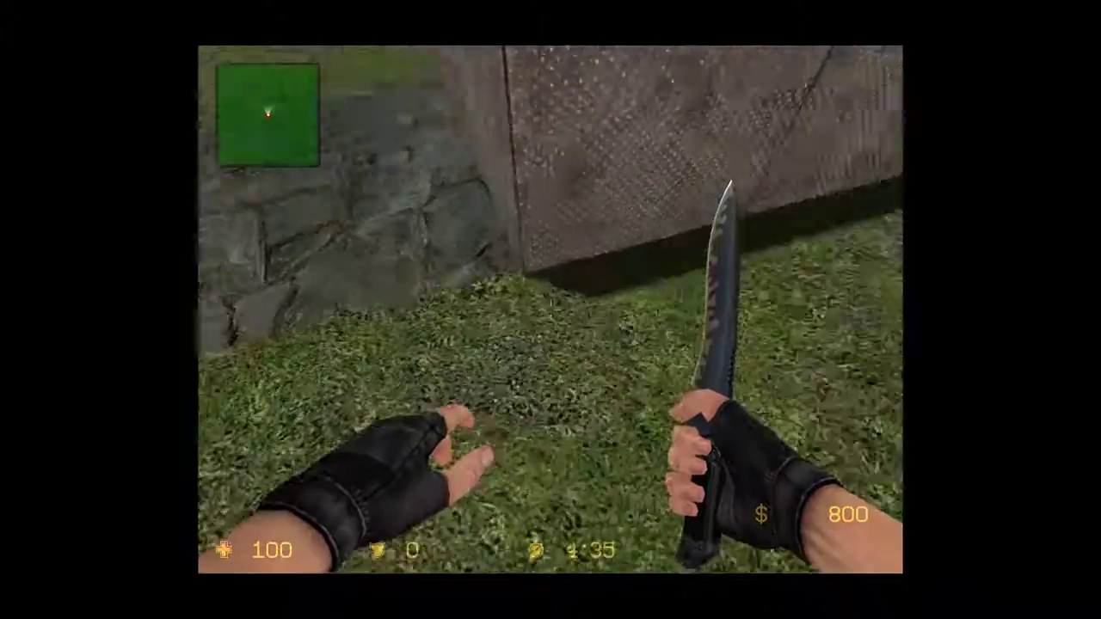
pyautogui.press('w')
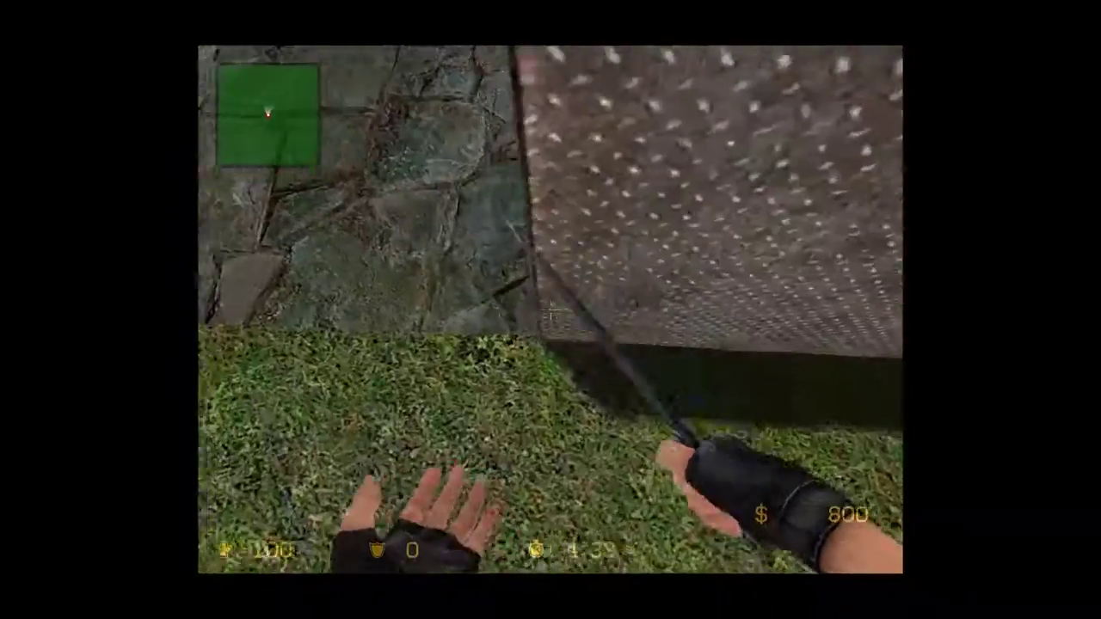
pyautogui.press('a')
pyautogui.press('s')
pyautogui.press('d')
pyautogui.press('w')
pyautogui.press('d')
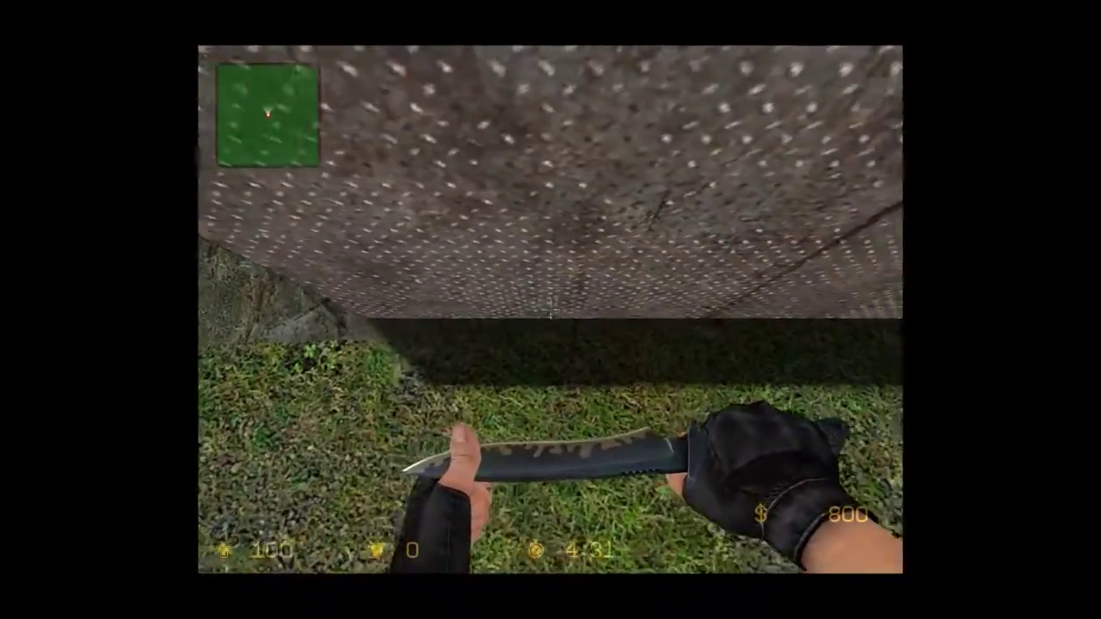
pyautogui.press('s')
pyautogui.press('w')
pyautogui.press('d')
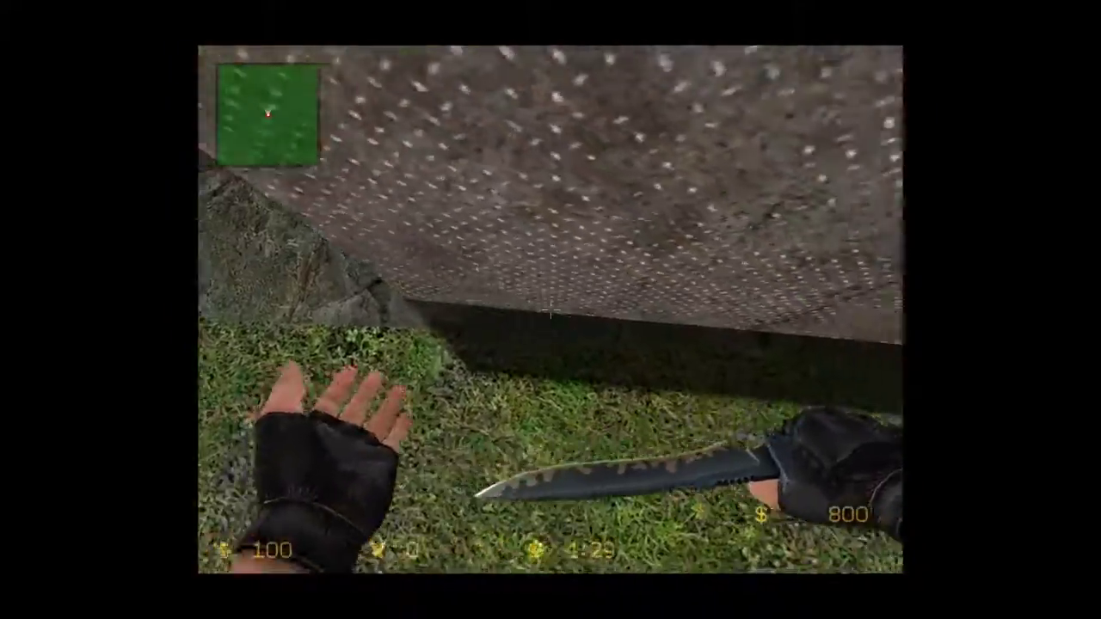
pyautogui.press('s')
pyautogui.press('Escape')
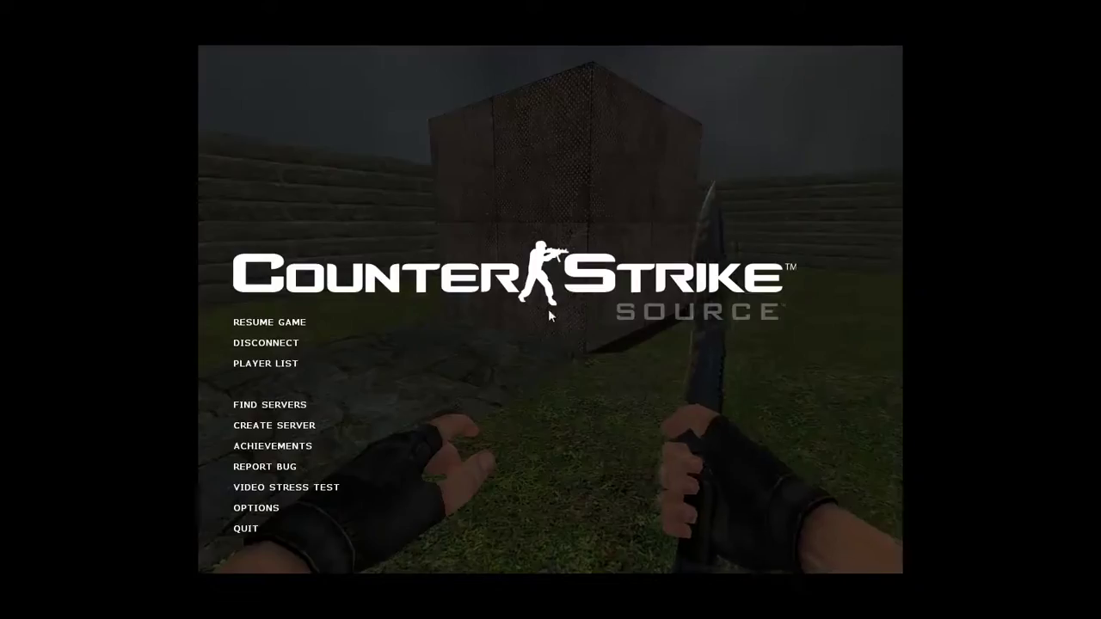
pyautogui.press('Escape')
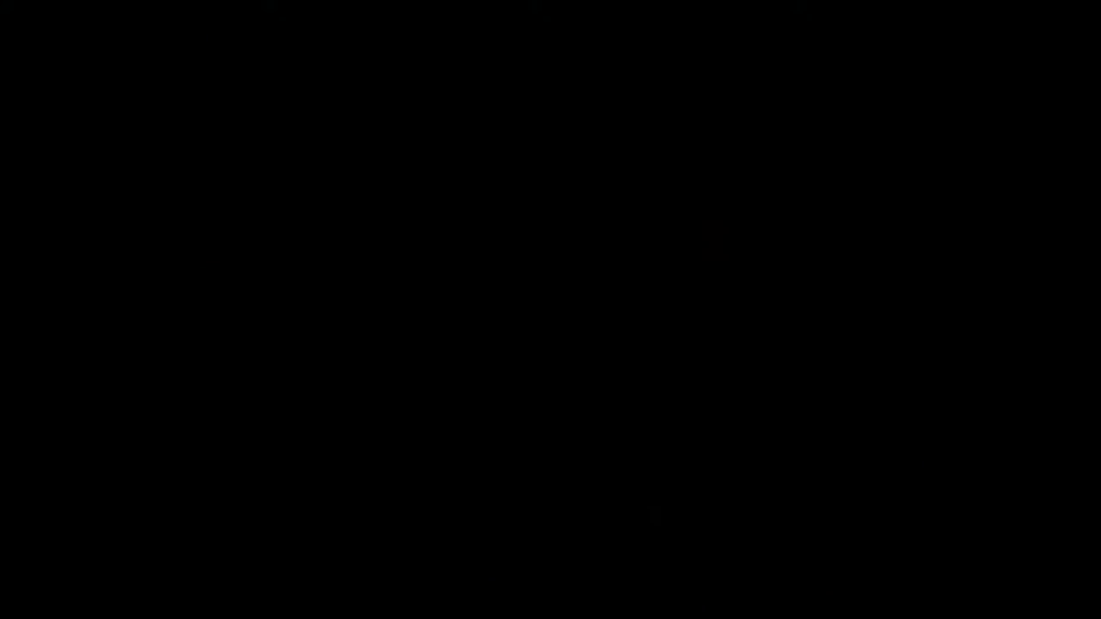